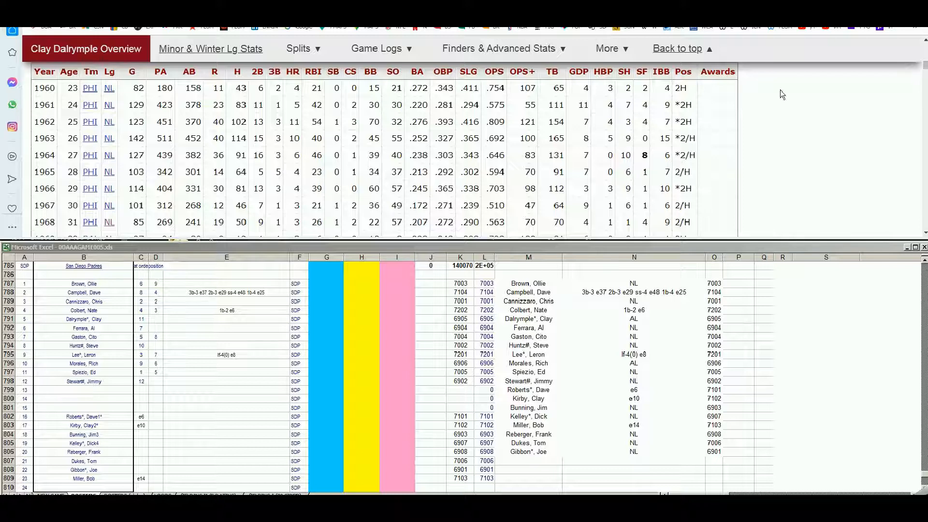
# - Review Clay Dalrymple's season batting record, and enter 10000 for him in the blue column G of the San Diego Padres roster
pyautogui.scroll(-1, 95, 159)
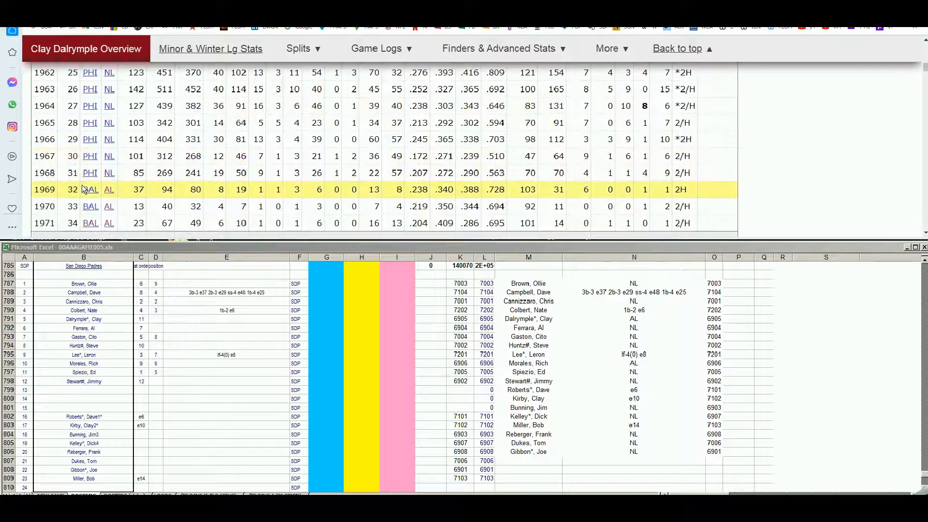
pyautogui.scroll(-2, 85, 189)
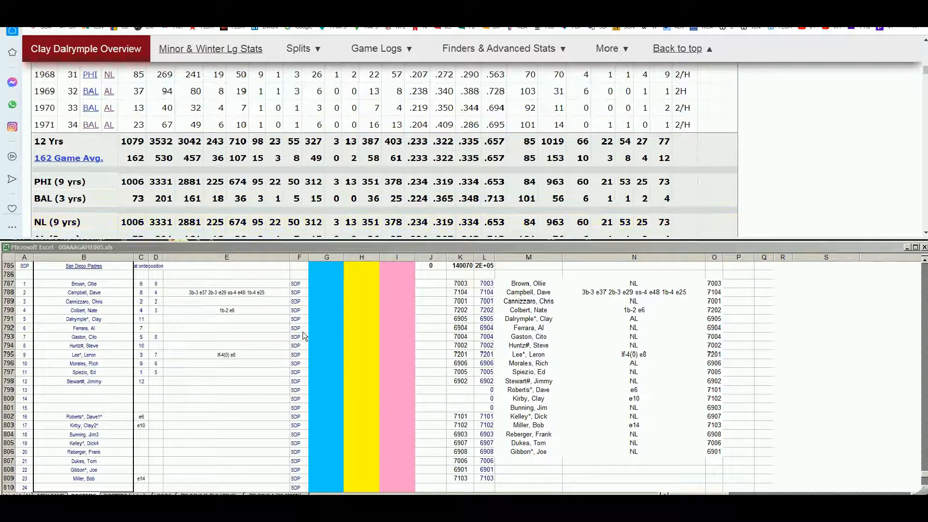
pyautogui.click(326, 318)
pyautogui.click(326, 327)
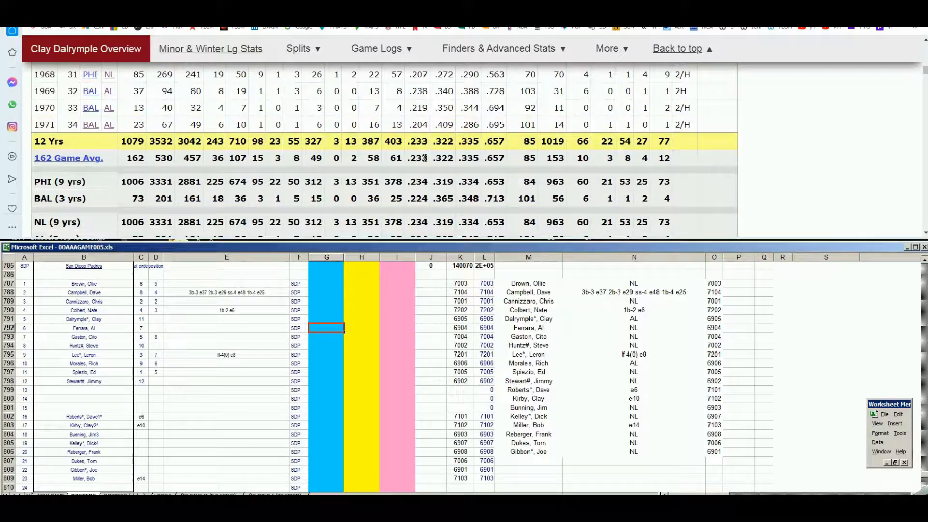
pyautogui.press('Down')
pyautogui.press('Down')
pyautogui.press('Down')
pyautogui.press('Down')
pyautogui.press('Up')
pyautogui.press('Down')
pyautogui.press('Down')
pyautogui.press('Up')
pyautogui.press('Up')
pyautogui.press('Up')
pyautogui.press('Up')
pyautogui.press('Up')
pyautogui.press('Up')
pyautogui.press('Up')
pyautogui.press('Down')
pyautogui.write('100')
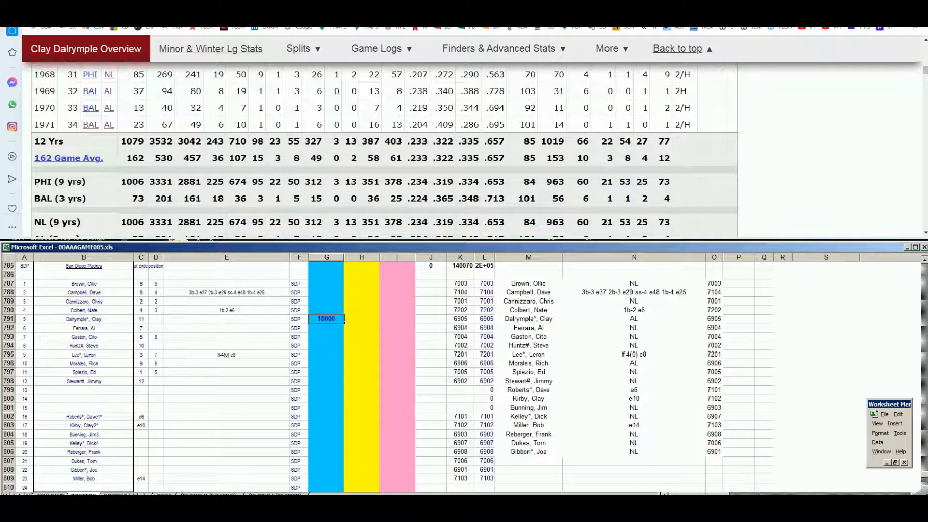
# - Search Baseball Reference for Ferrara, open Al Ferrara's player page and view his season-by-season batting record
pyautogui.moveTo(926, 73); pyautogui.dragTo(925, 47)
pyautogui.click(641, 72)
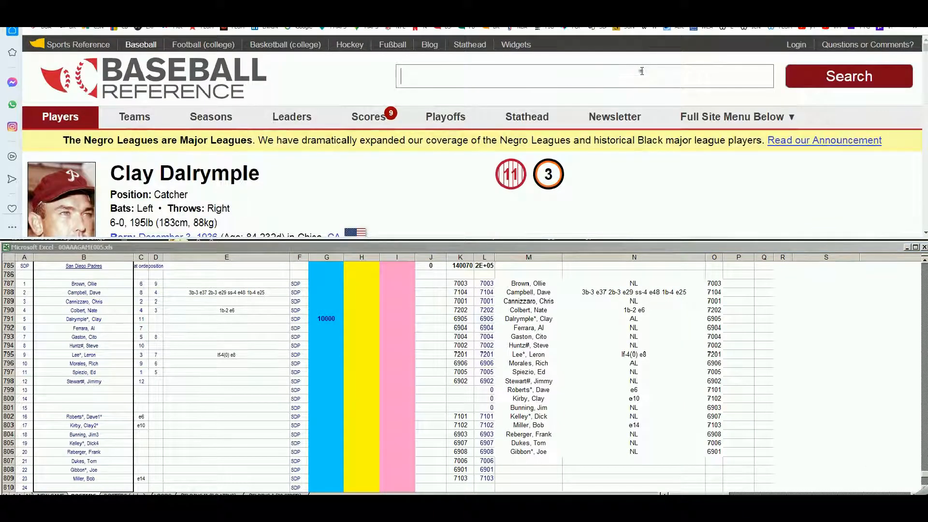
pyautogui.write('fd')
pyautogui.press('BackSpace')
pyautogui.write('errar')
pyautogui.click(468, 148)
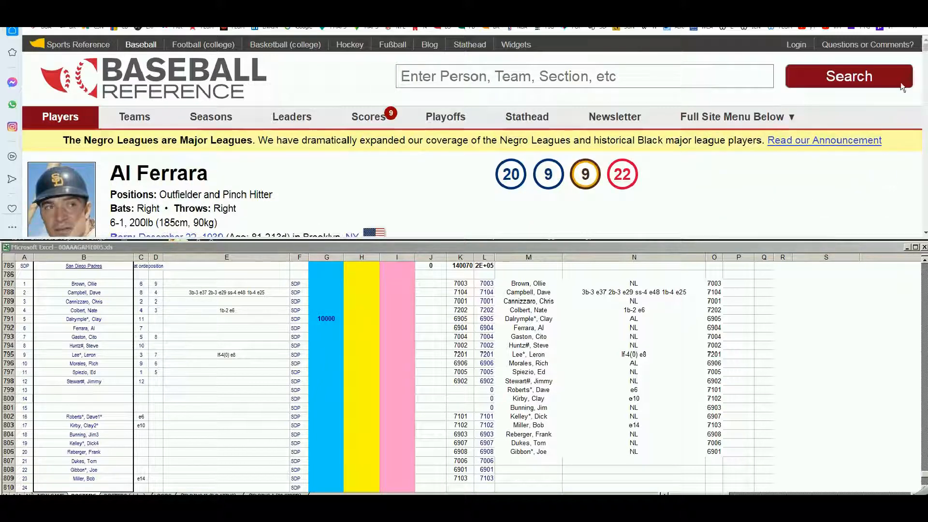
pyautogui.moveTo(924, 53); pyautogui.dragTo(925, 74)
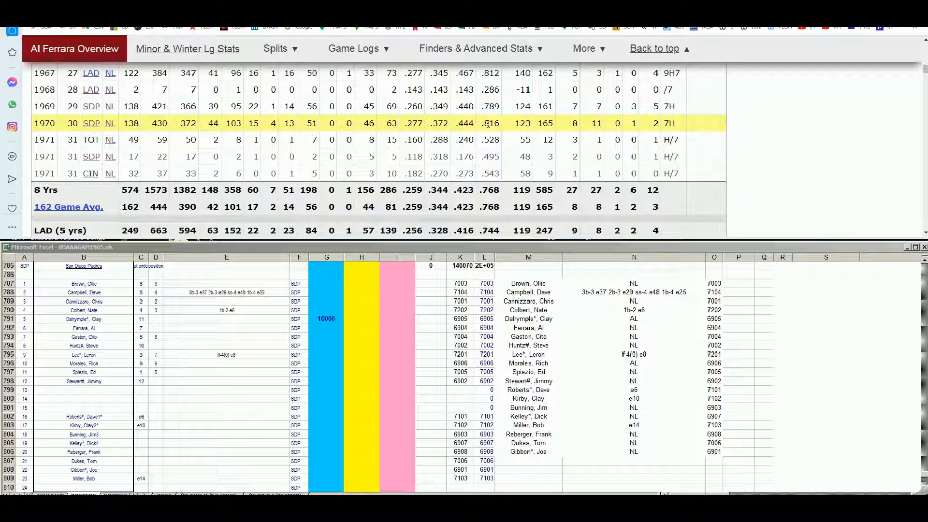
# - Enter 10000 for Al Ferrara in the blue column G of the Padres roster sheet
pyautogui.click(317, 329)
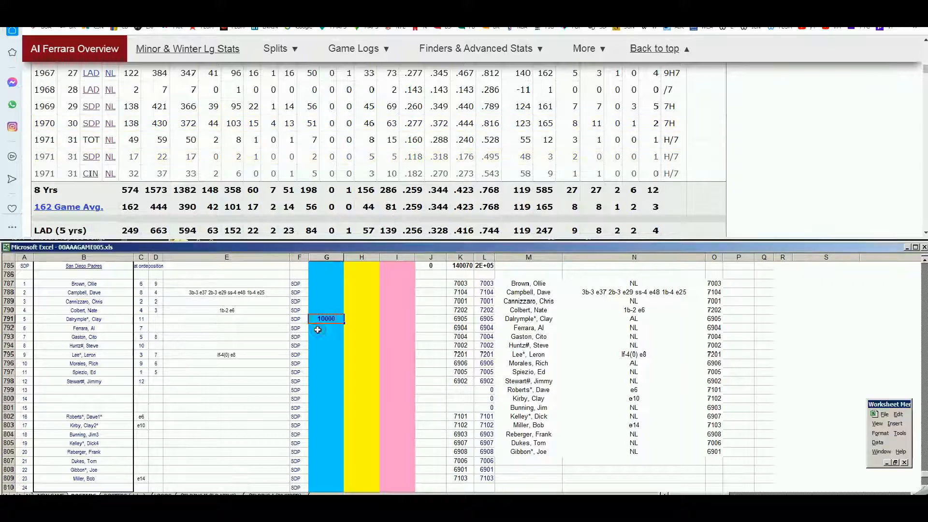
pyautogui.press('Return')
pyautogui.press('Up')
pyautogui.press('Up')
pyautogui.press('Down')
pyautogui.press('Down')
pyautogui.write('10000')
pyautogui.press('Return')
pyautogui.press('Up')
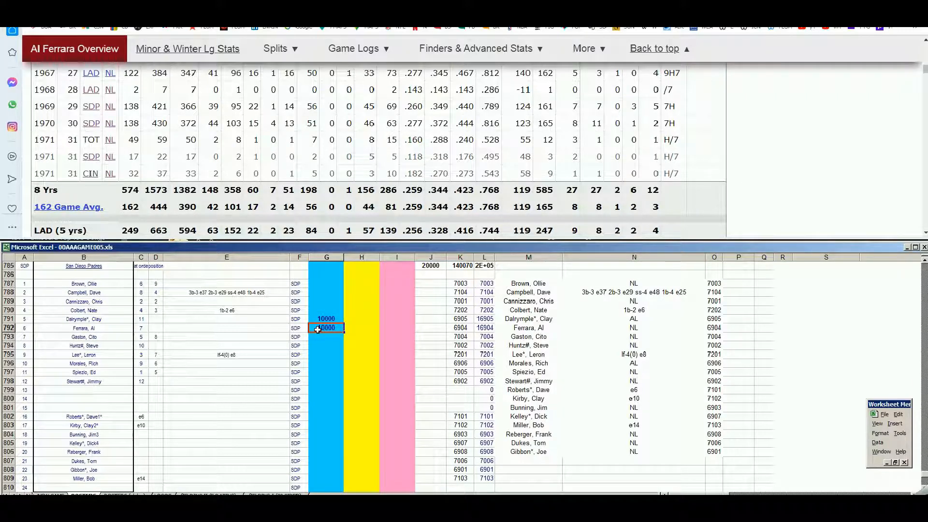
# - Search Baseball Reference for Rich Morales, open his player page and view his Standard Batting table
pyautogui.moveTo(924, 70); pyautogui.dragTo(859, 50)
pyautogui.click(686, 74)
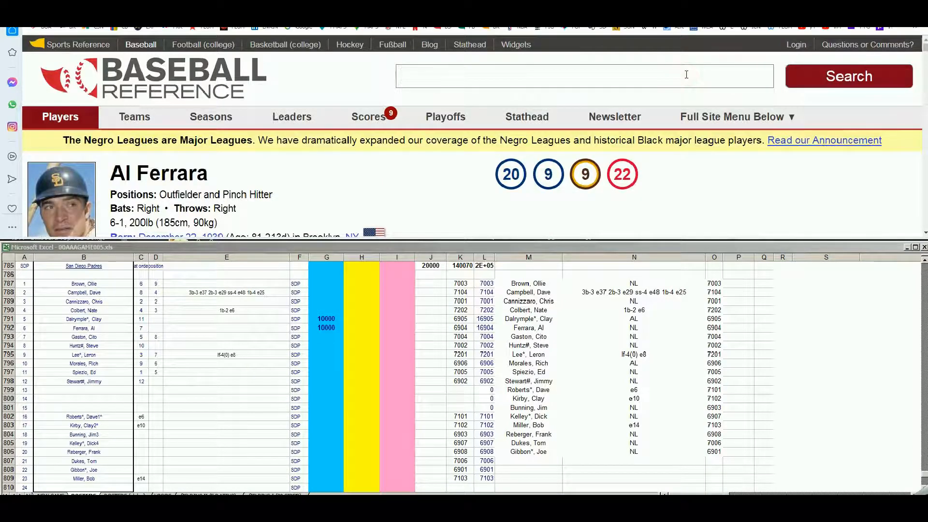
pyautogui.write('rich mor')
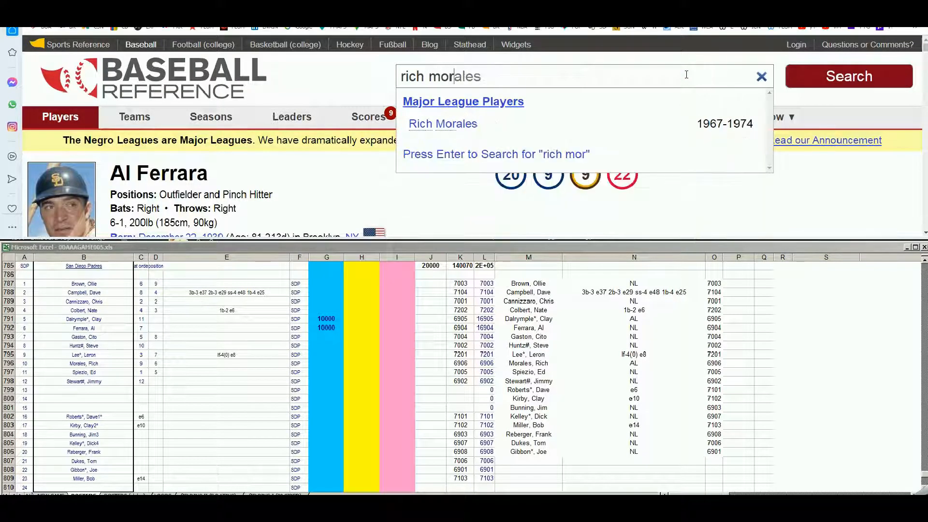
pyautogui.write('ales')
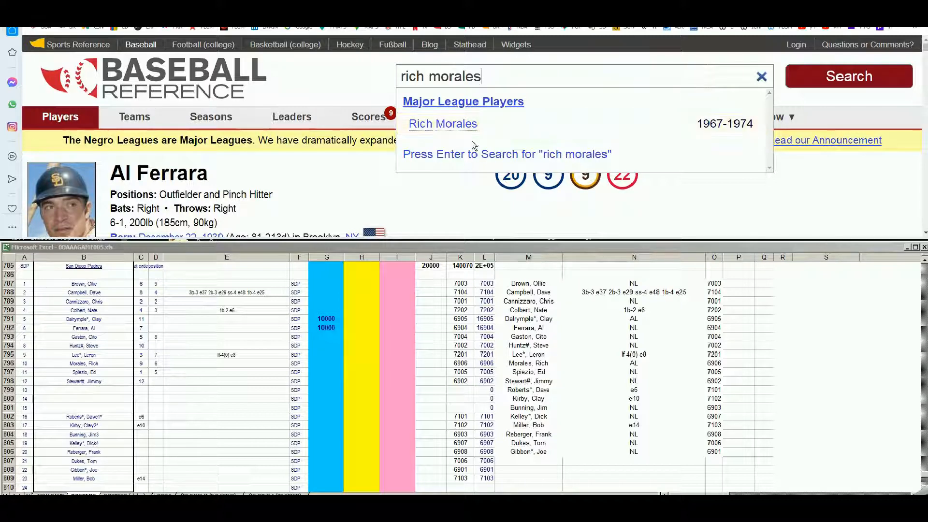
pyautogui.click(457, 126)
pyautogui.scroll(-2, 654, 162)
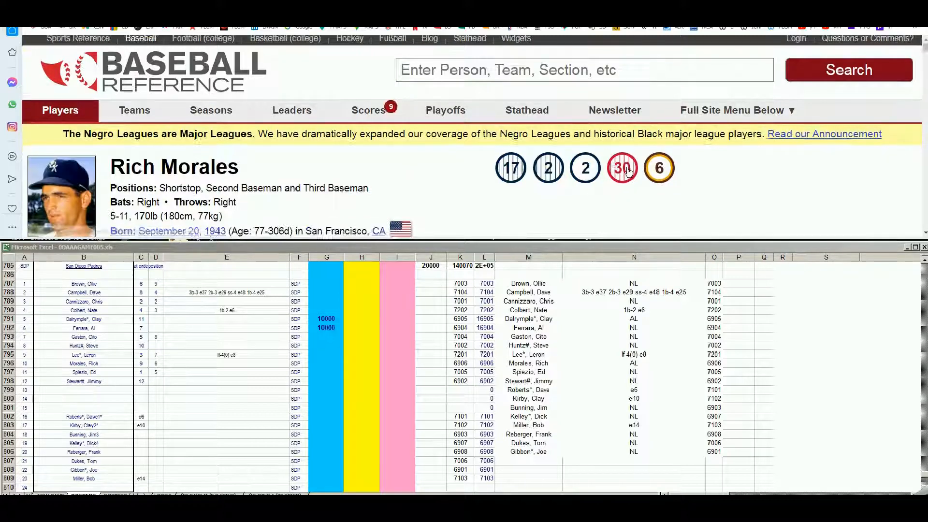
pyautogui.scroll(-8, 653, 161)
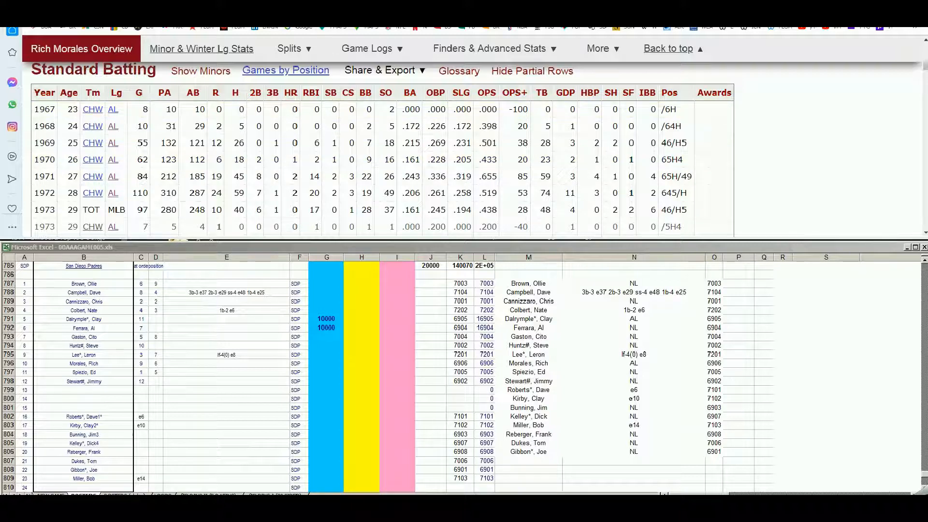
# - Open superdees.tripod.com/somRosters.html in a new browser tab and open the 1970 (REPRINT) season roster PDF
pyautogui.hotkey('ctrl', 't')
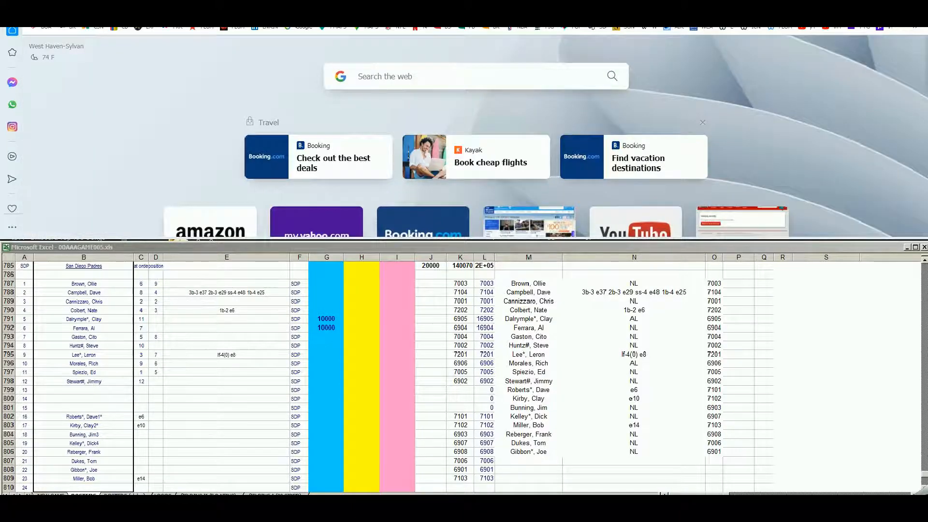
pyautogui.write('superdees.tripod.com/somRosters.html')
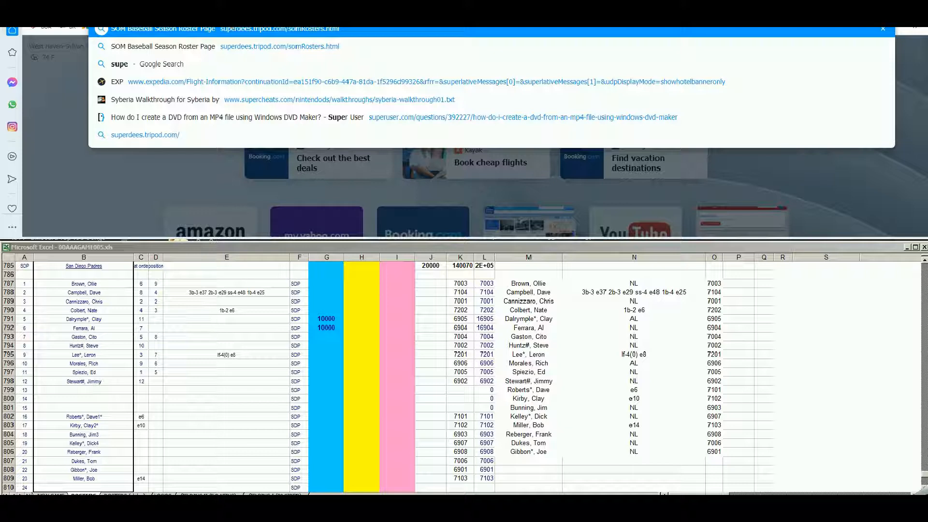
pyautogui.click(289, 29)
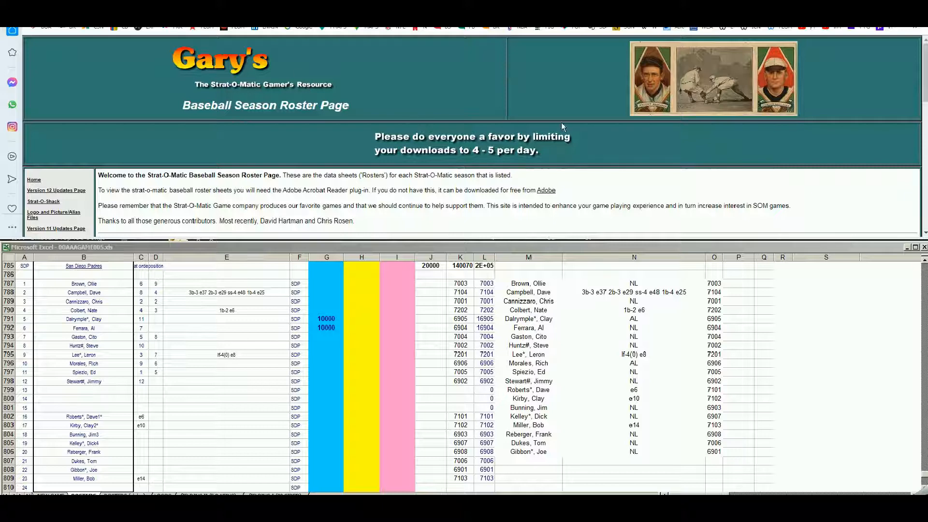
pyautogui.scroll(-6, 907, 121)
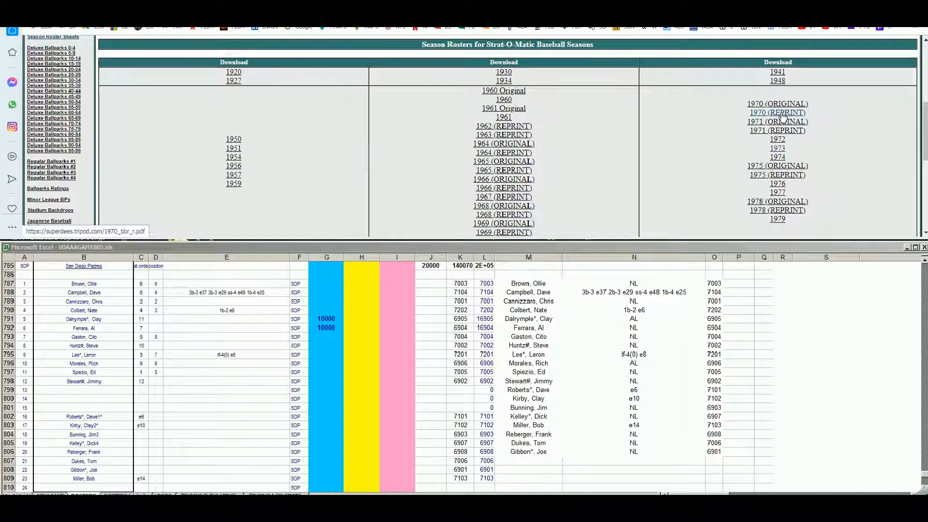
pyautogui.click(783, 116)
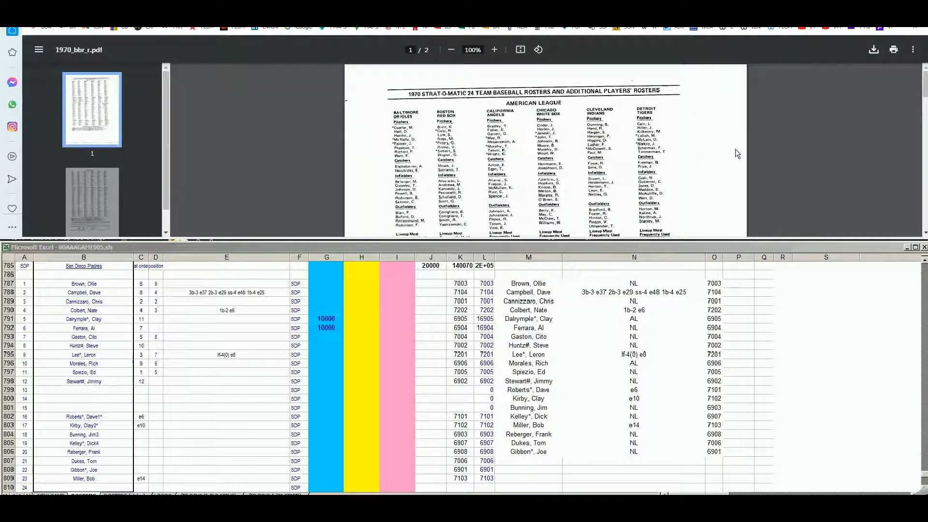
# - Check Rich Morales's batting record against the American League rosters in the 1970 Strat-O-Matic PDF
pyautogui.click(289, 7)
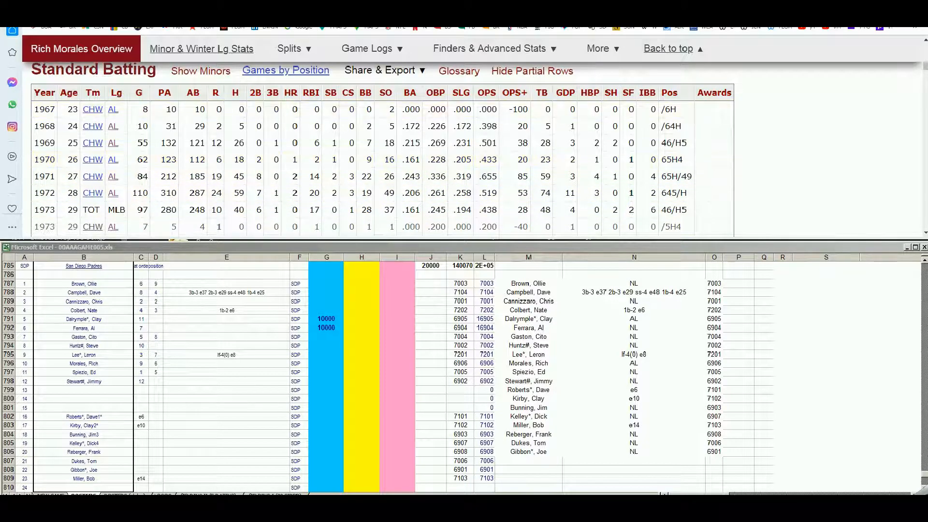
pyautogui.click(396, 7)
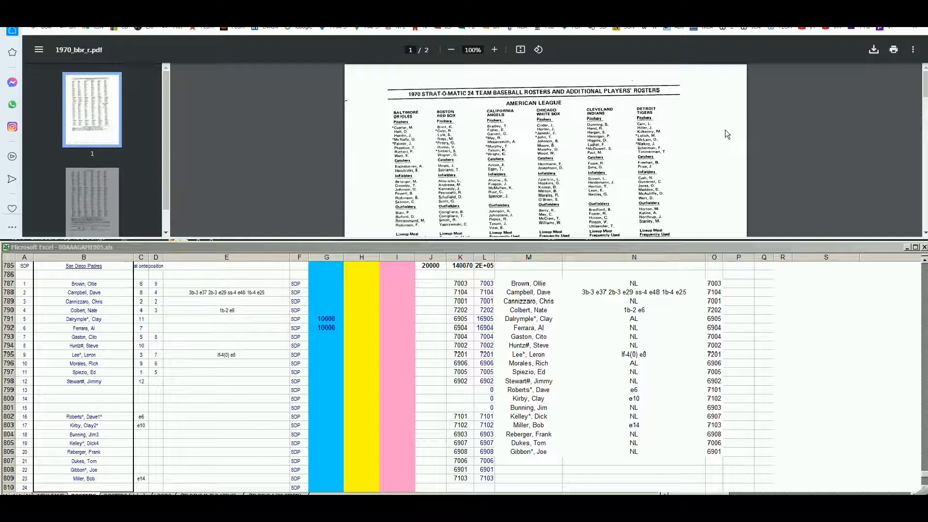
pyautogui.scroll(-5, 724, 129)
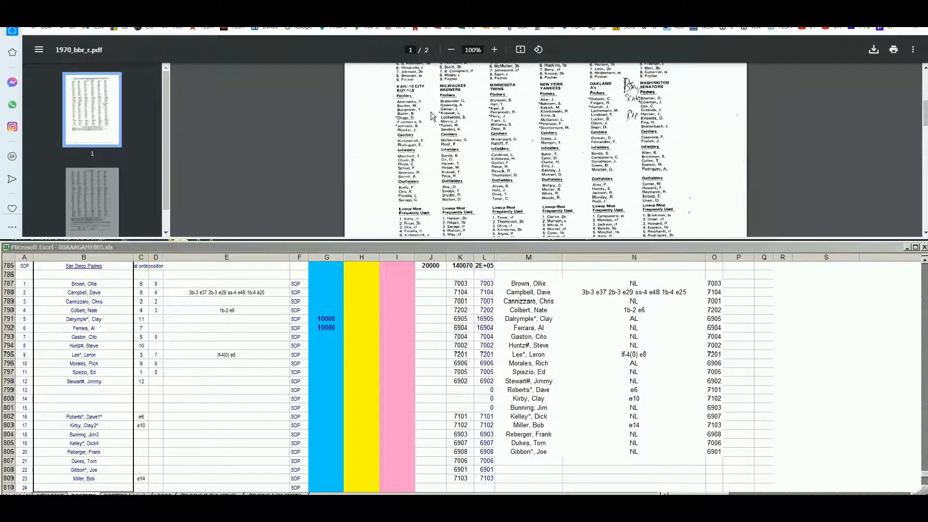
pyautogui.scroll(3, 580, 112)
pyautogui.scroll(2, 580, 112)
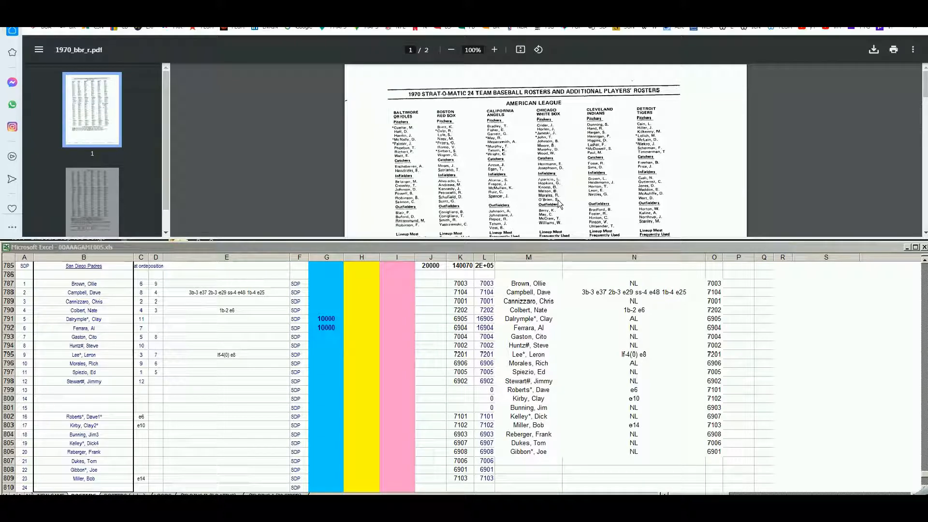
# - Enter 100 for Rich Morales in the yellow column H of the Padres roster sheet
pyautogui.click(363, 339)
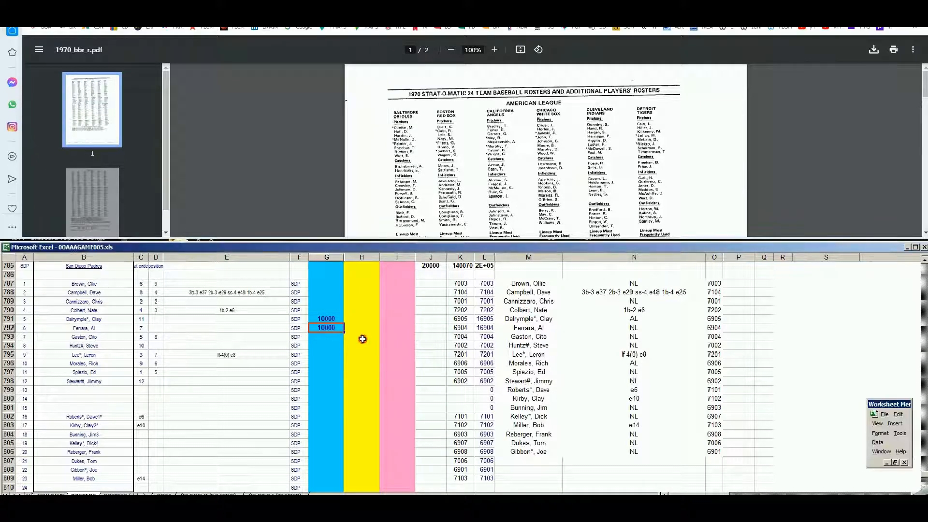
pyautogui.press('Right')
pyautogui.press('Down')
pyautogui.press('Down')
pyautogui.press('Down')
pyautogui.press('Down')
pyautogui.write('100')
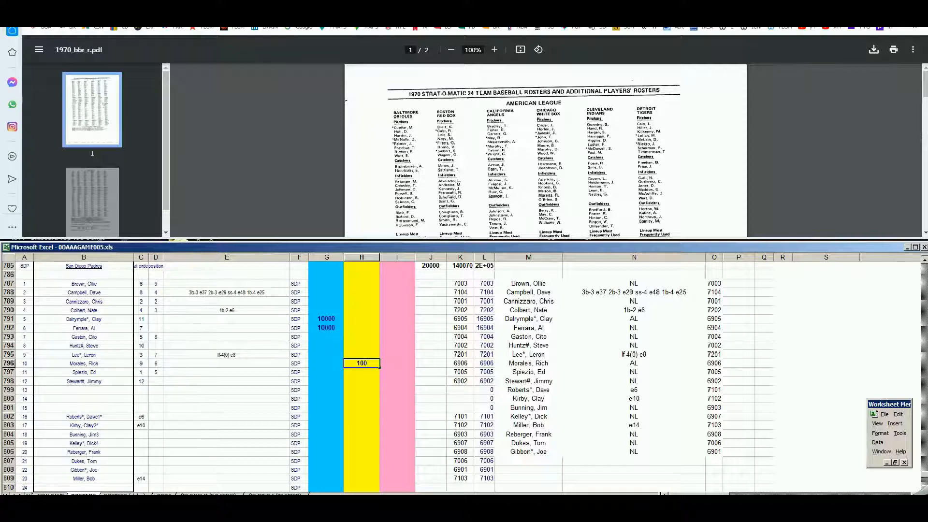
# - Return to Baseball Reference, search for "jim stew", open Jimmy Stewart's page and view his season batting record
pyautogui.click(459, 10)
pyautogui.press('Home')
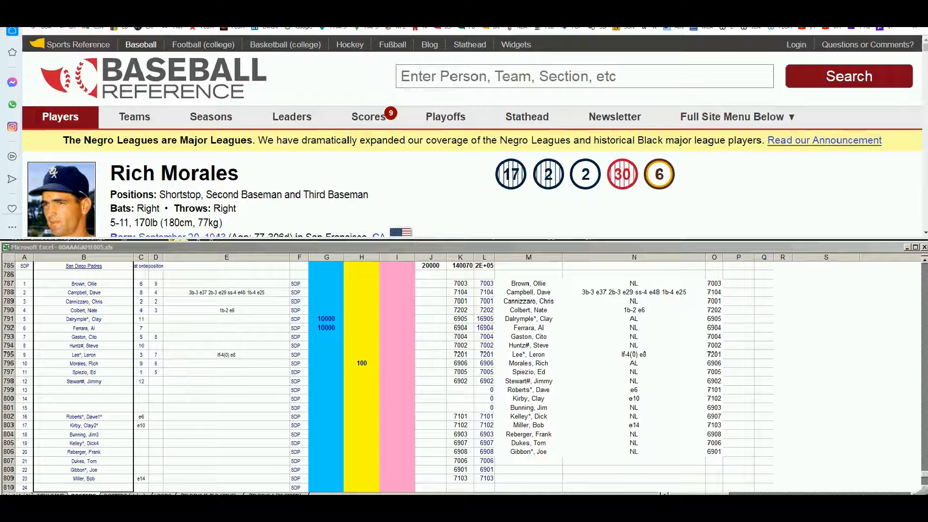
pyautogui.click(576, 79)
pyautogui.write('jim')
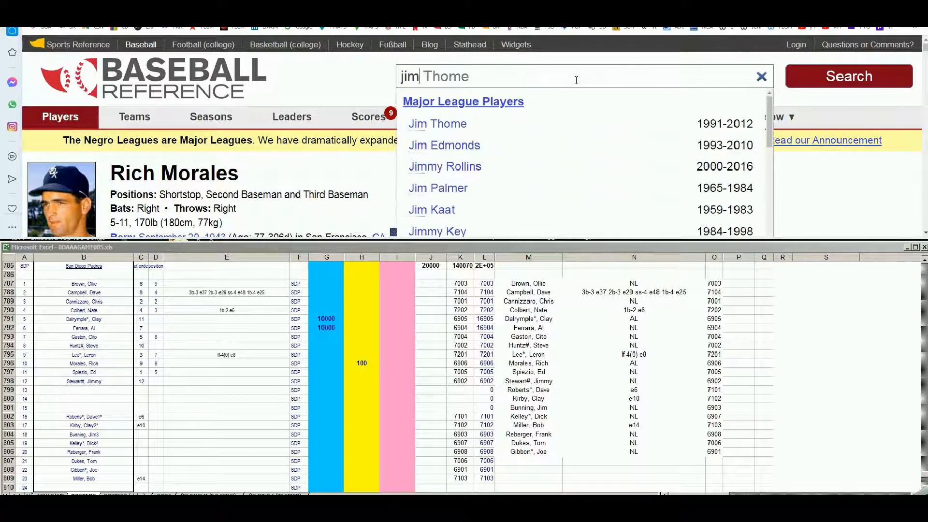
pyautogui.write(' stew')
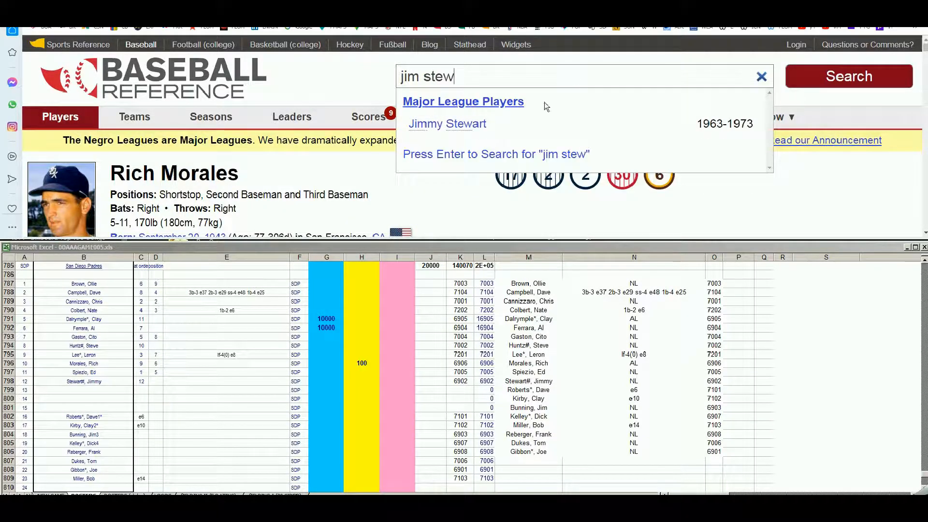
pyautogui.click(481, 122)
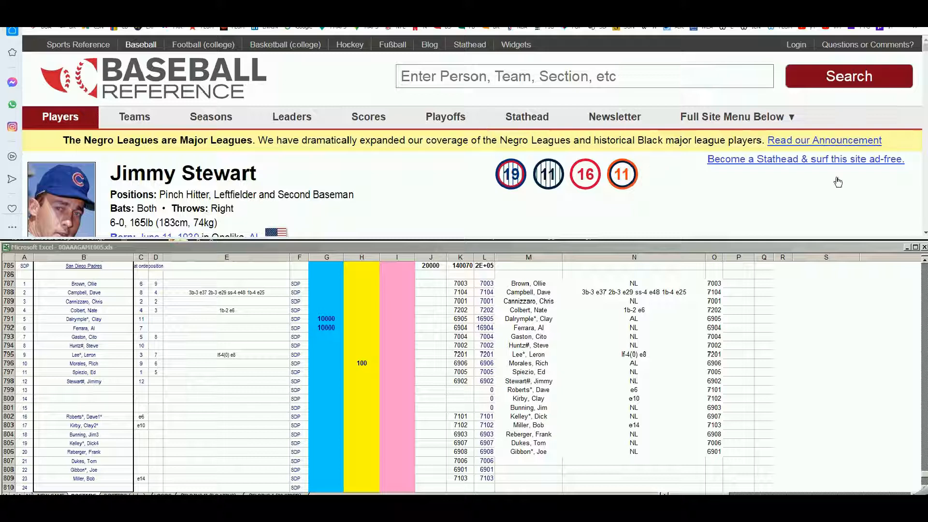
pyautogui.moveTo(924, 47); pyautogui.dragTo(924, 67)
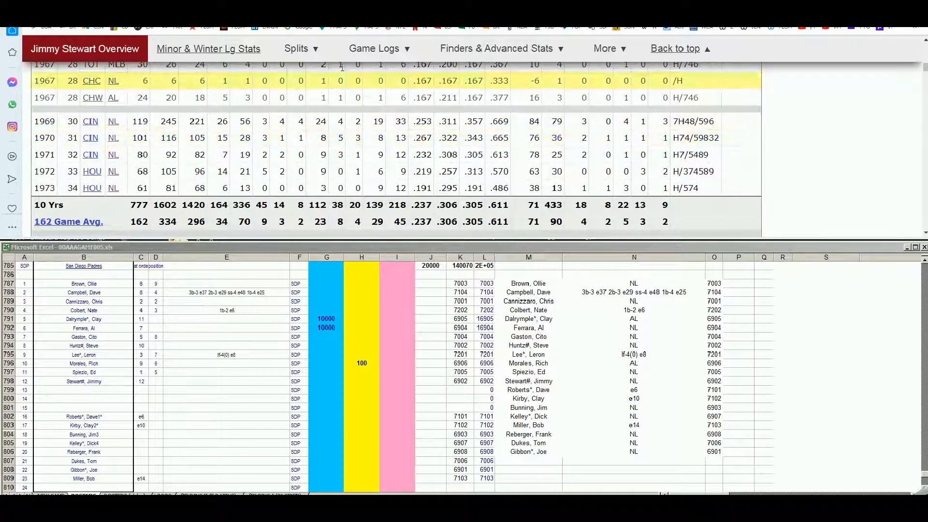
# - Check the Reds roster on page 2 of the 1970 PDF, and enter 100 for Jimmy Stewart in yellow column H
pyautogui.hotkey('ctrl', 'Tab')
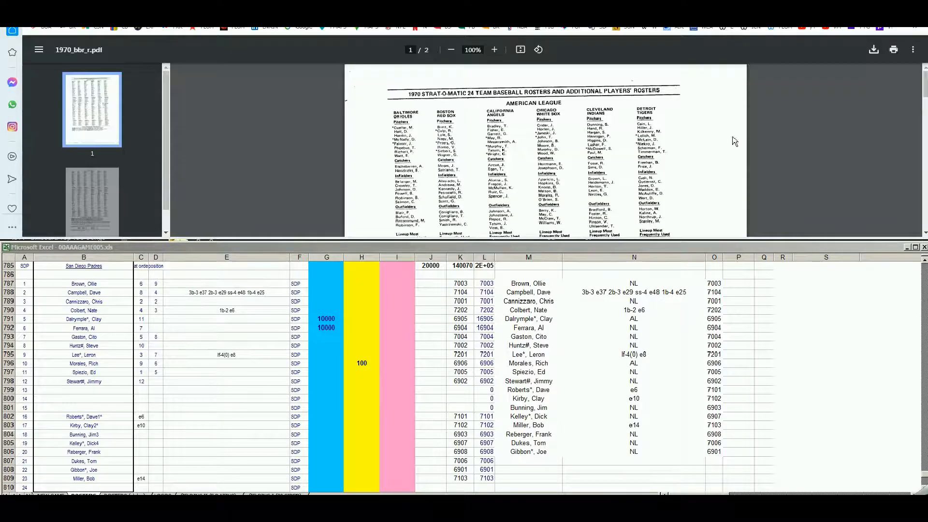
pyautogui.moveTo(924, 87); pyautogui.dragTo(925, 171)
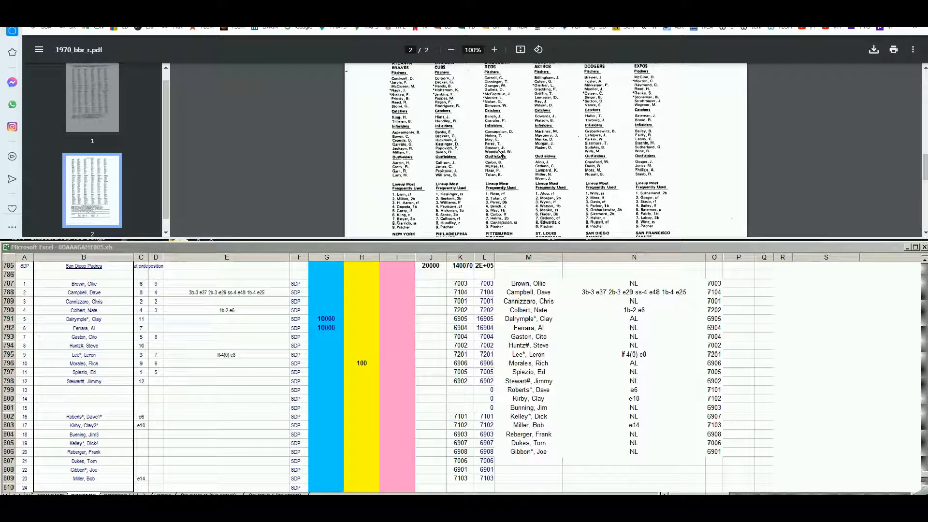
pyautogui.click(363, 372)
pyautogui.write('100')
pyautogui.press('Return')
pyautogui.press('Return')
pyautogui.write('100')
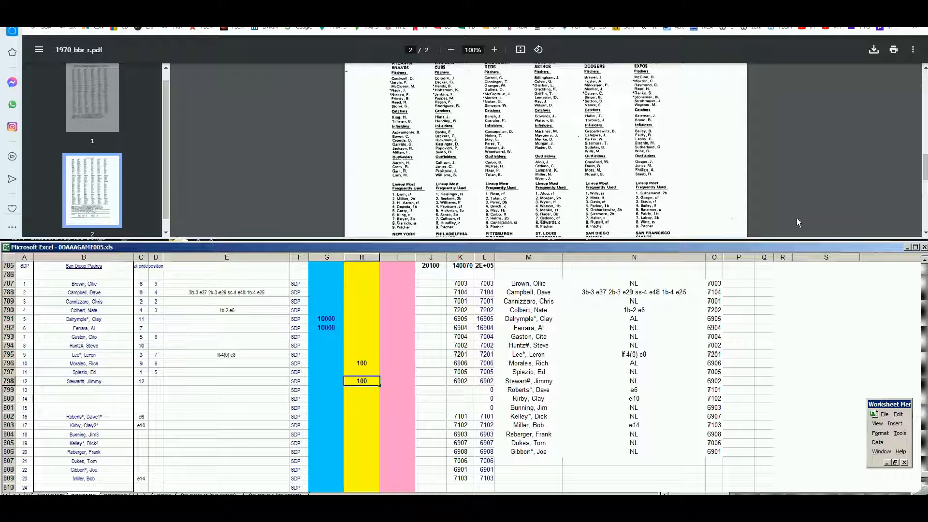
# - Return to Baseball Reference, search for "bunni" and open Jim Bunning's player page
pyautogui.click(676, 6)
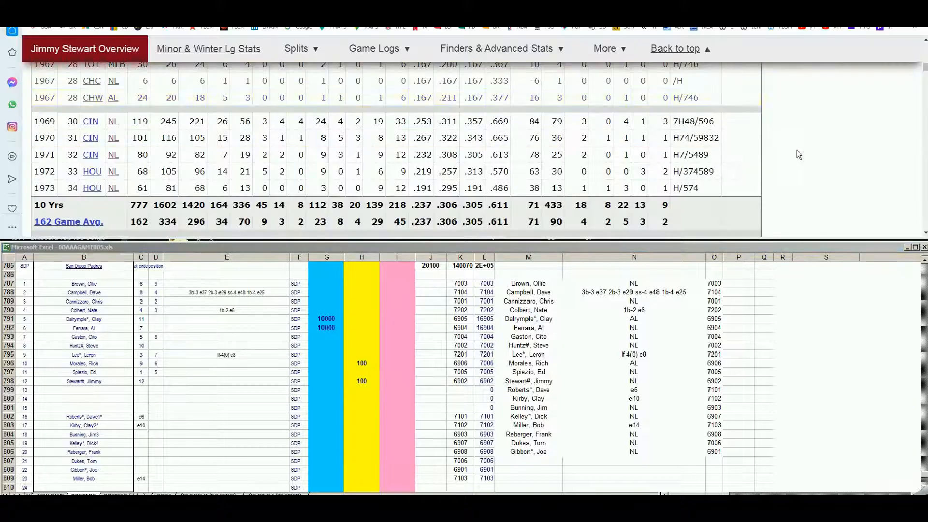
pyautogui.moveTo(925, 67); pyautogui.dragTo(925, 45)
pyautogui.click(669, 73)
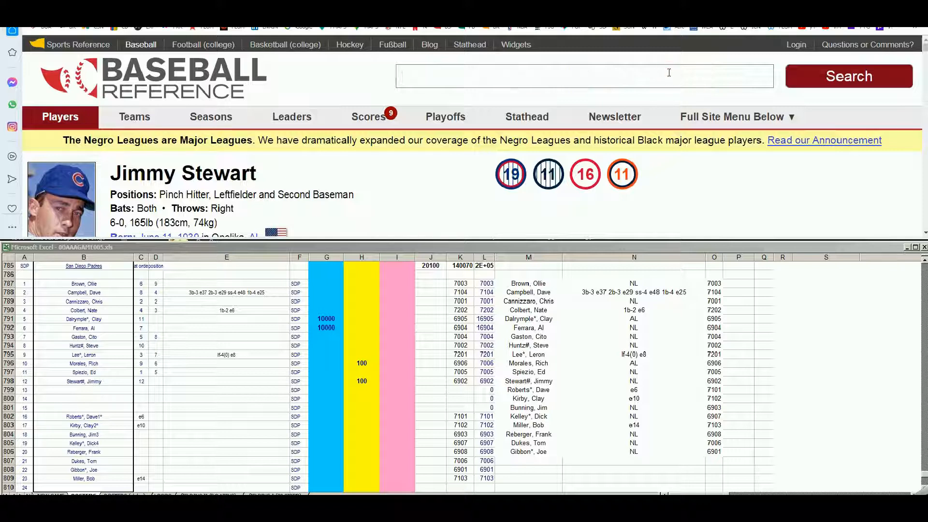
pyautogui.write('bunni')
pyautogui.press('BackSpace')
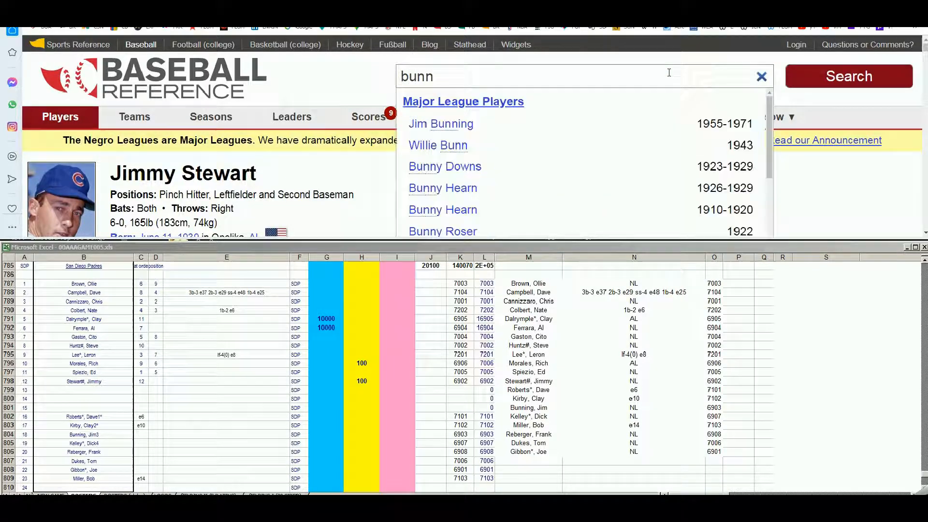
pyautogui.write('i')
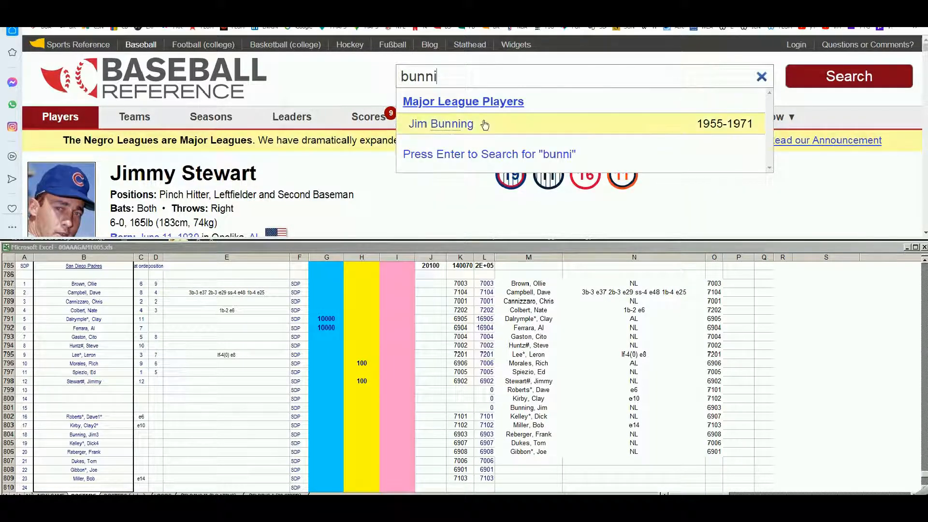
pyautogui.click(465, 125)
# - Examine Jim Bunning's season-by-season pitching record, especially the 1969 to 1971 seasons
pyautogui.scroll(-5, 591, 141)
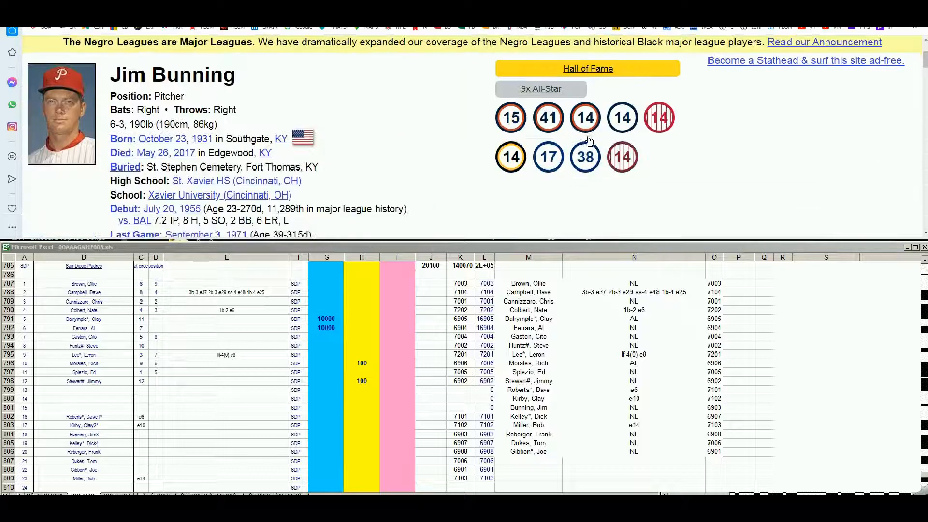
pyautogui.scroll(-10, 591, 141)
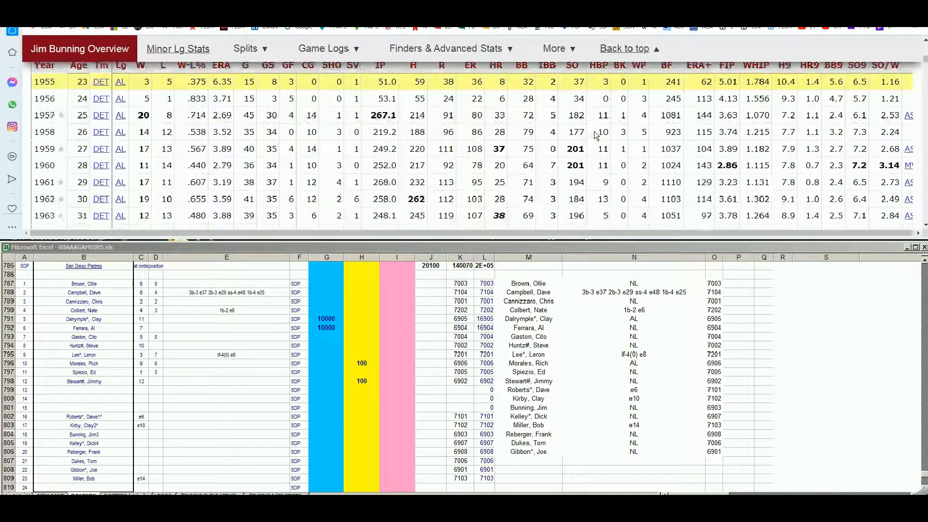
pyautogui.scroll(-2, 593, 132)
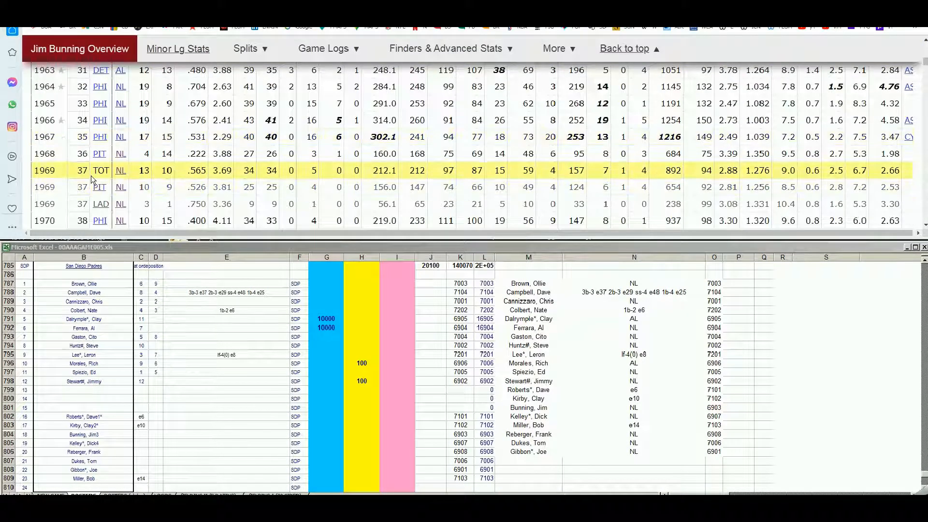
pyautogui.moveTo(222, 173)
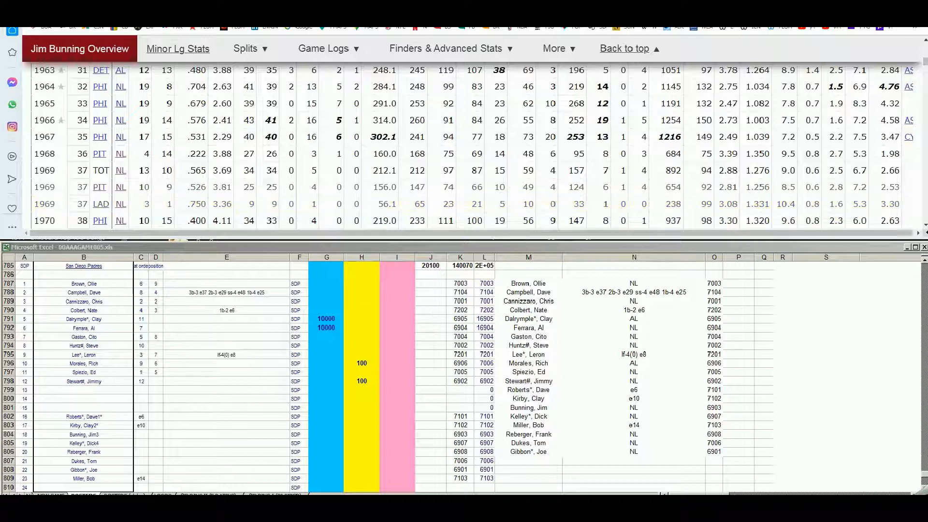
pyautogui.click(925, 225)
pyautogui.scroll(-3, 926, 226)
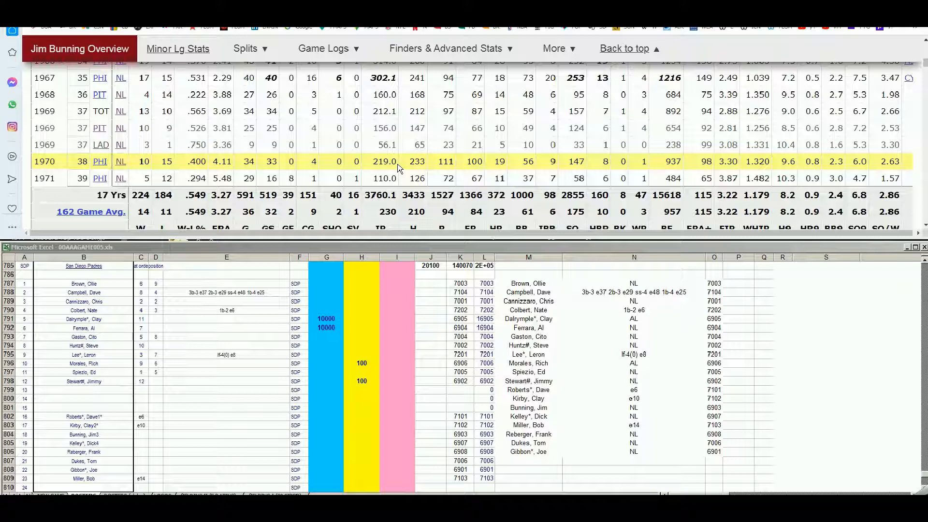
# - Enter 10000 for Jim Bunning in the blue column G of the Padres roster sheet
pyautogui.click(317, 417)
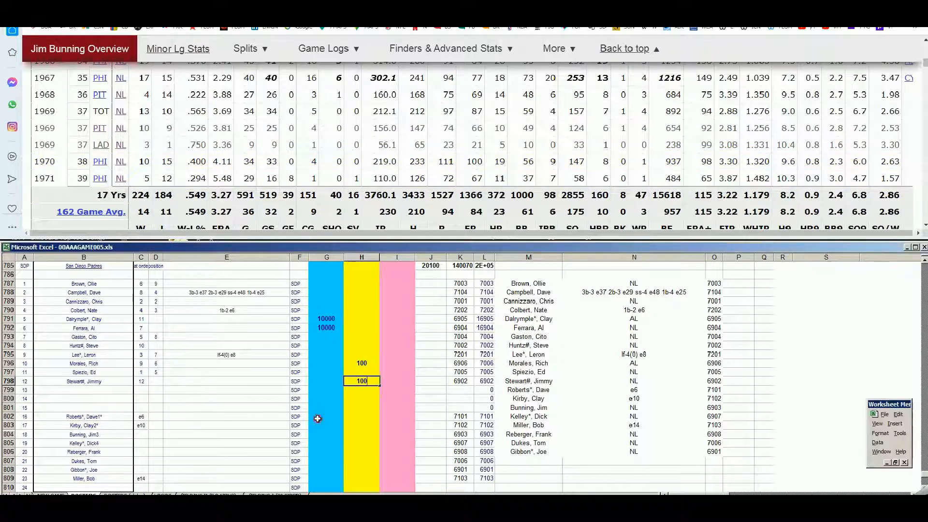
pyautogui.press('Down')
pyautogui.press('Down')
pyautogui.write('10000')
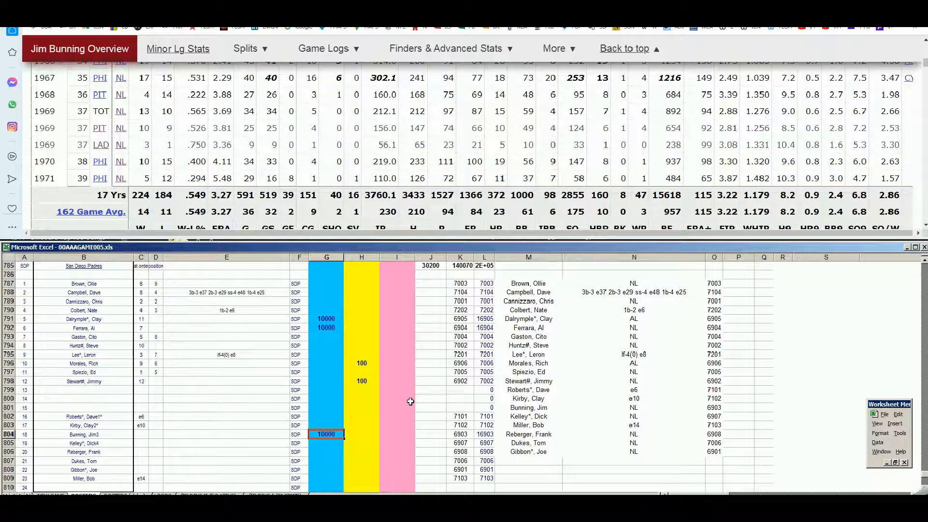
pyautogui.scroll(1, 876, 270)
pyautogui.scroll(-1, 835, 285)
pyautogui.click(681, 354)
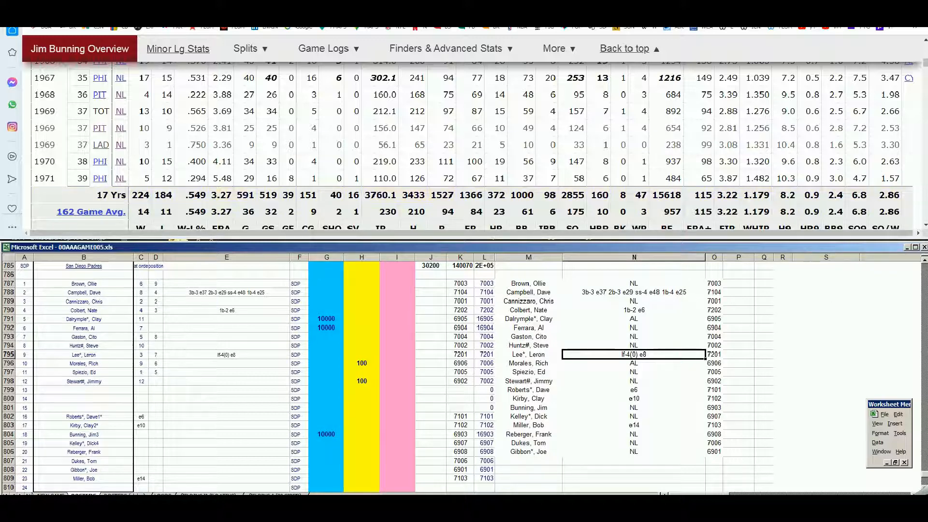
# - Search Baseball Reference for "gibbon" and open Joe Gibbon's player page
pyautogui.click(560, 108)
pyautogui.scroll(15, 560, 108)
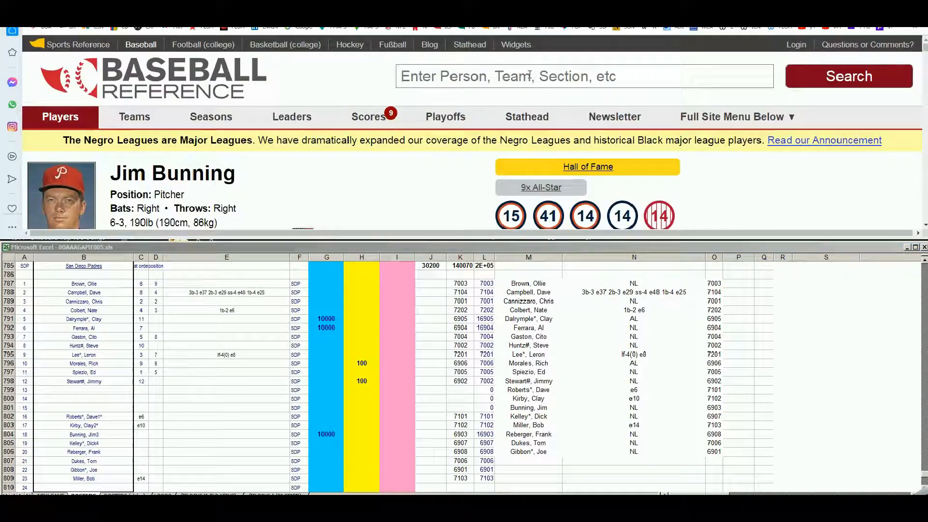
pyautogui.click(529, 75)
pyautogui.write('gibbon')
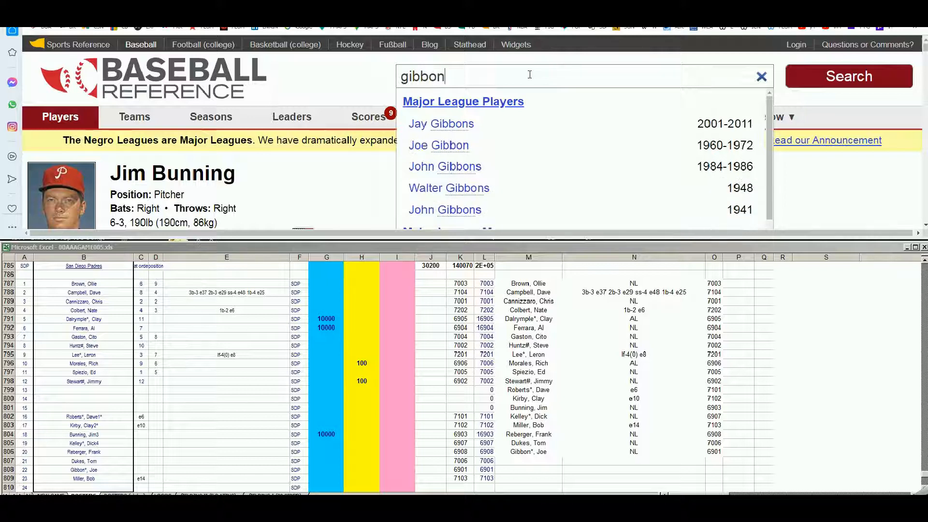
pyautogui.click(441, 145)
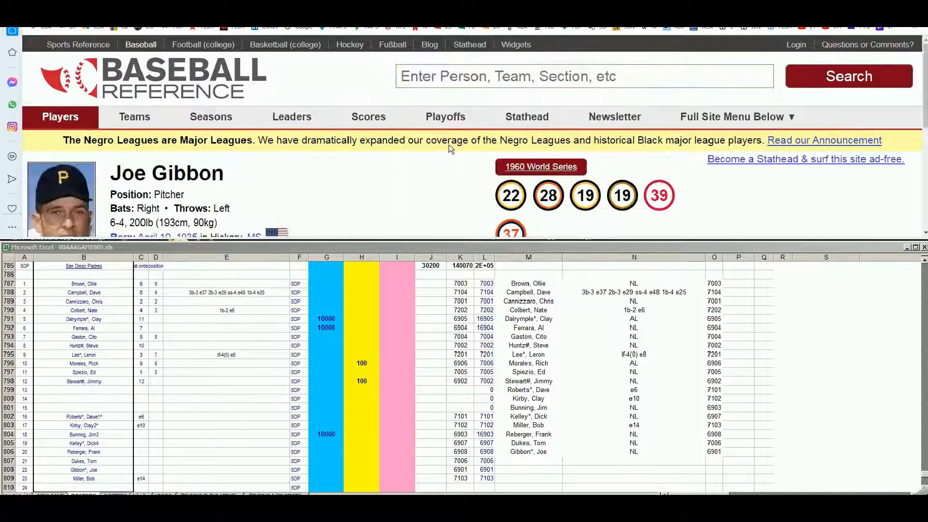
# - Examine Joe Gibbon's pitching record, comparing the ERA of his 1969 to 1971 seasons
pyautogui.scroll(-3, 775, 174)
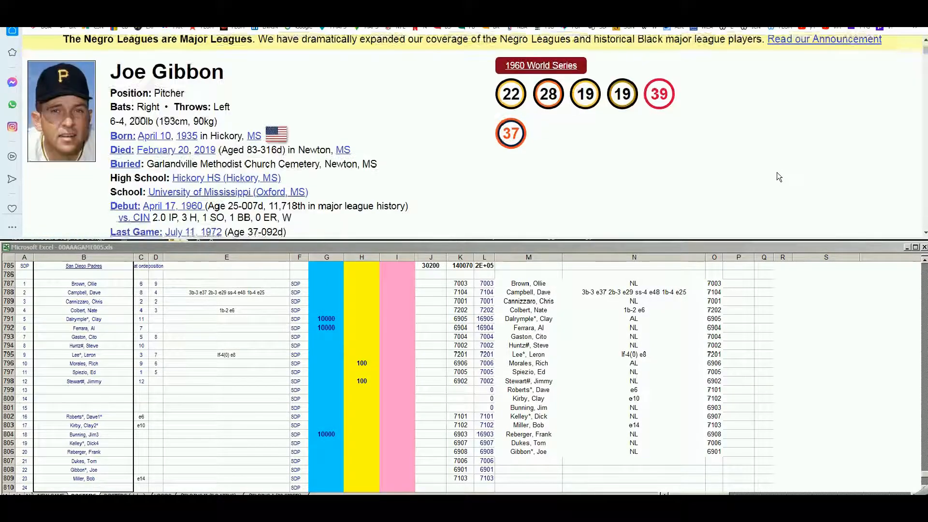
pyautogui.scroll(-12, 779, 164)
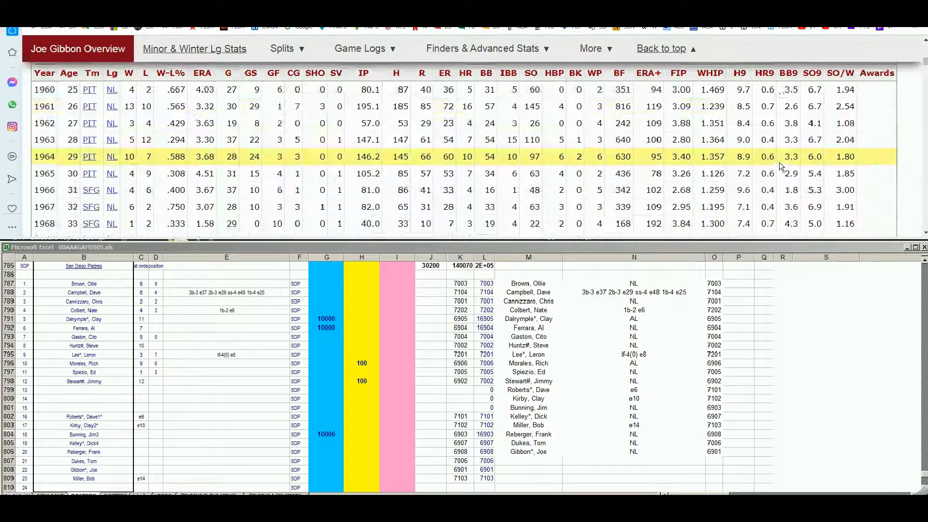
pyautogui.scroll(-2, 536, 186)
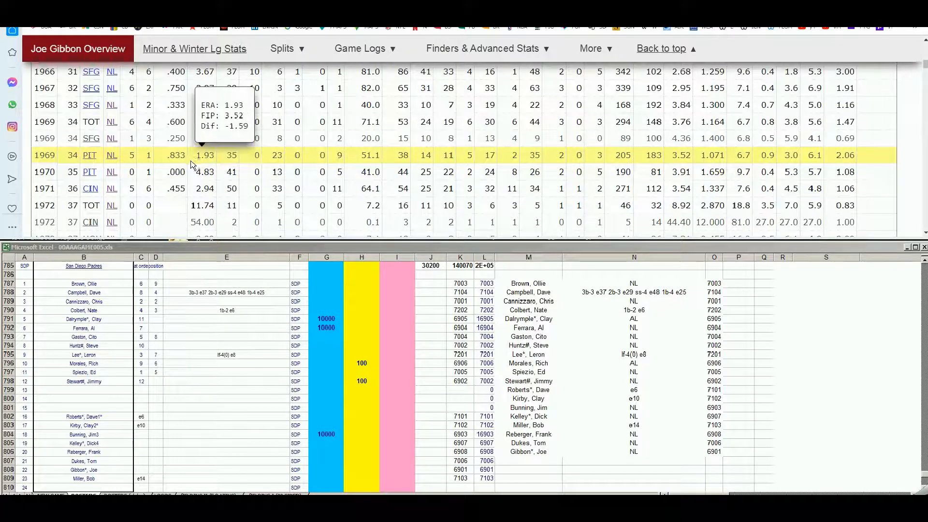
pyautogui.moveTo(212, 121)
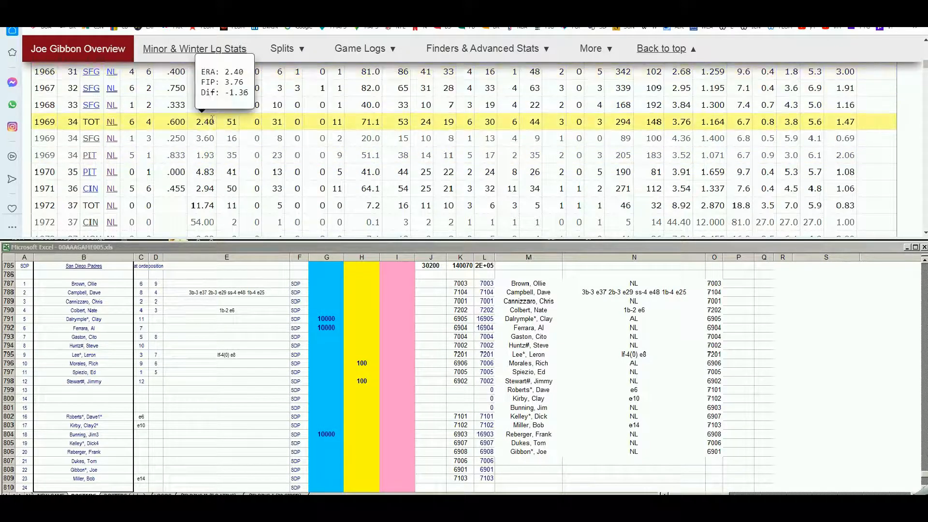
pyautogui.moveTo(212, 138)
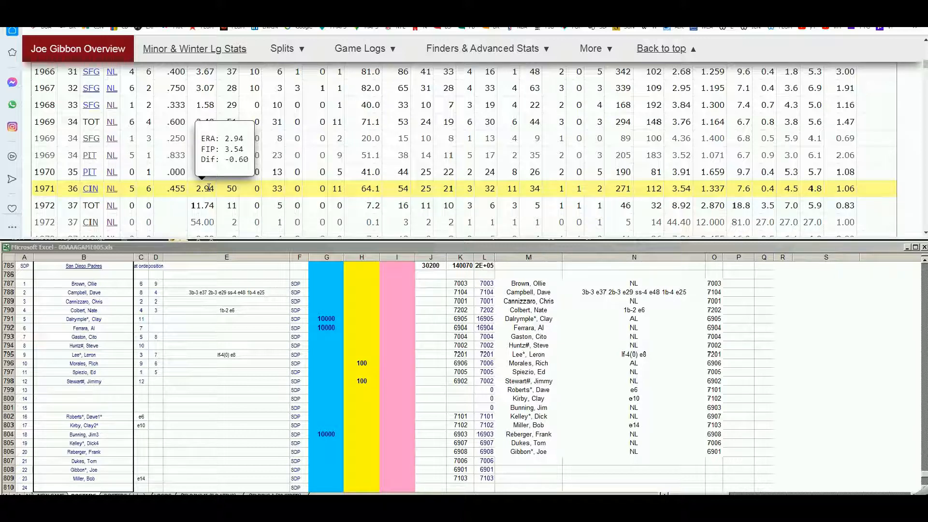
# - Enter 10000 for Joe Gibbon in the blue column G of the Padres roster sheet
pyautogui.click(314, 468)
pyautogui.click(315, 469)
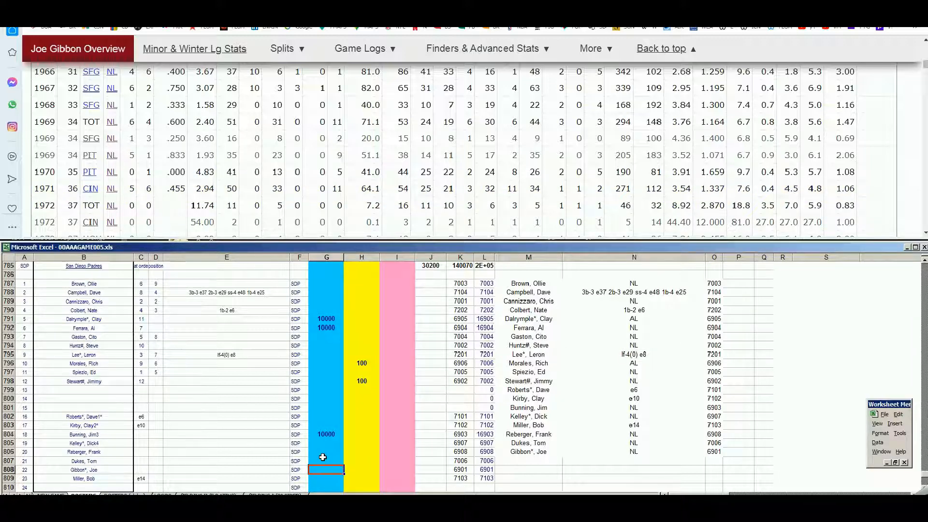
pyautogui.write('10000')
pyautogui.press('Return')
# - Search Baseball Reference for "dick kelley", open Dick Kelley's page and view his season pitching record
pyautogui.moveTo(924, 64); pyautogui.dragTo(925, 46)
pyautogui.click(698, 73)
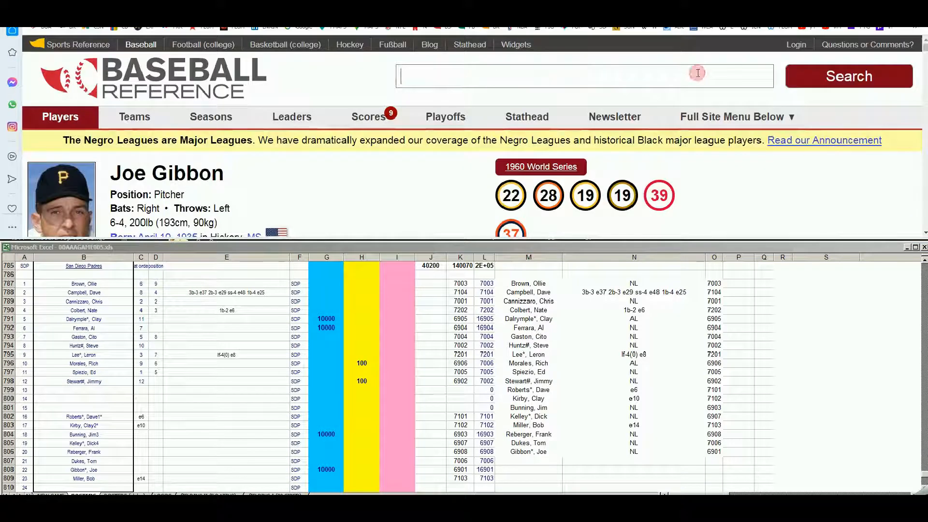
pyautogui.write('dick')
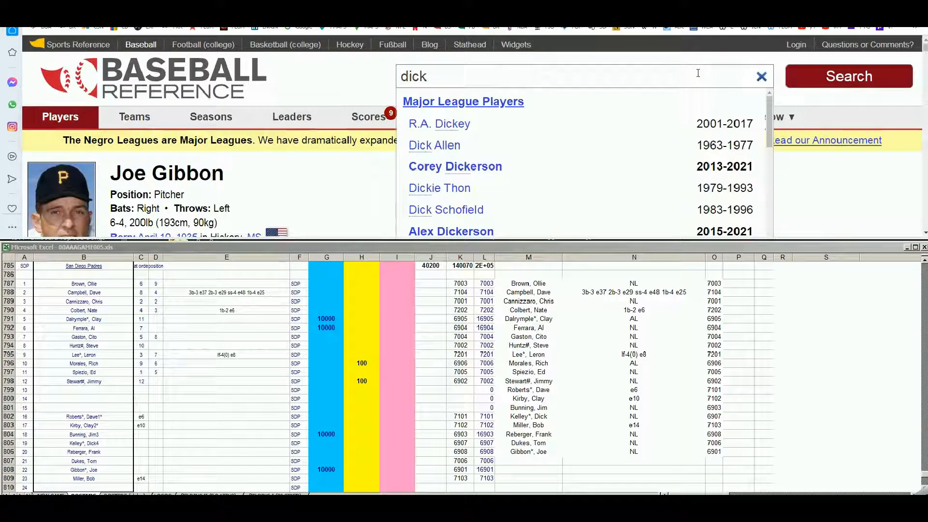
pyautogui.write(' kelley')
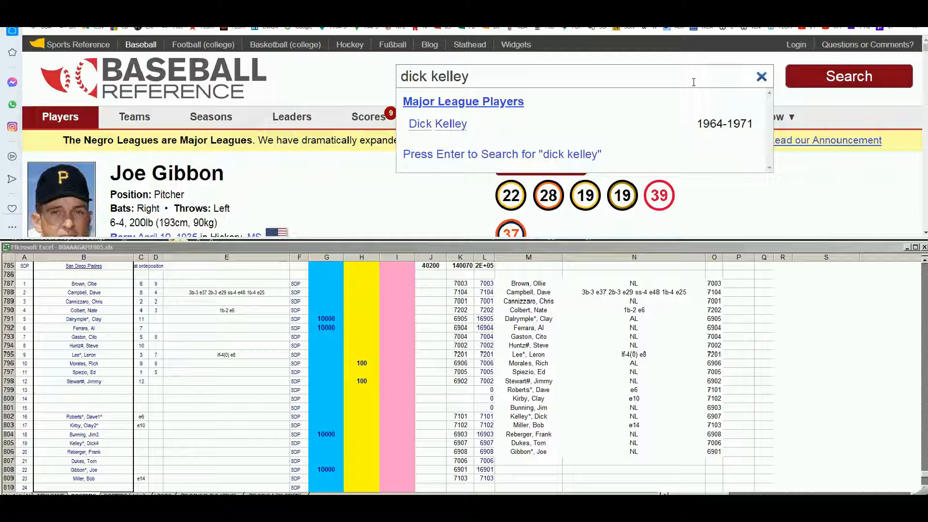
pyautogui.click(448, 125)
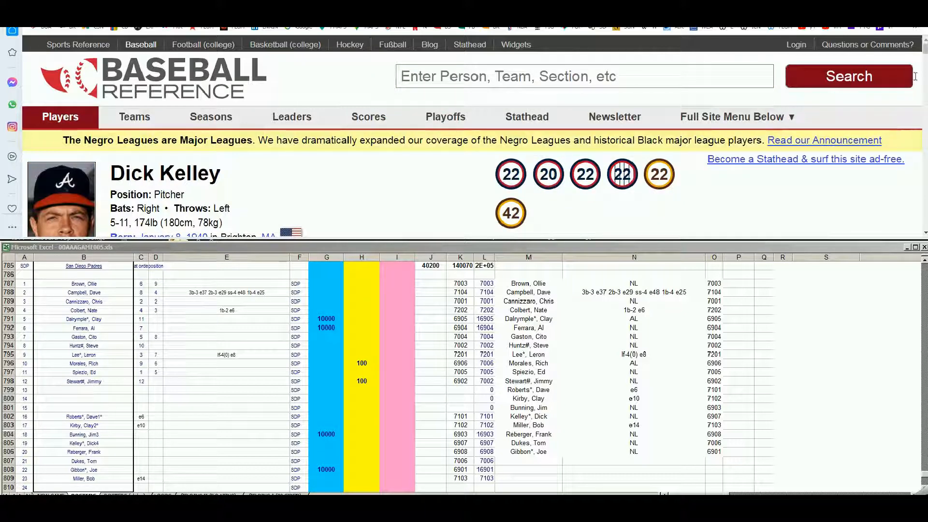
pyautogui.moveTo(925, 53); pyautogui.dragTo(919, 83)
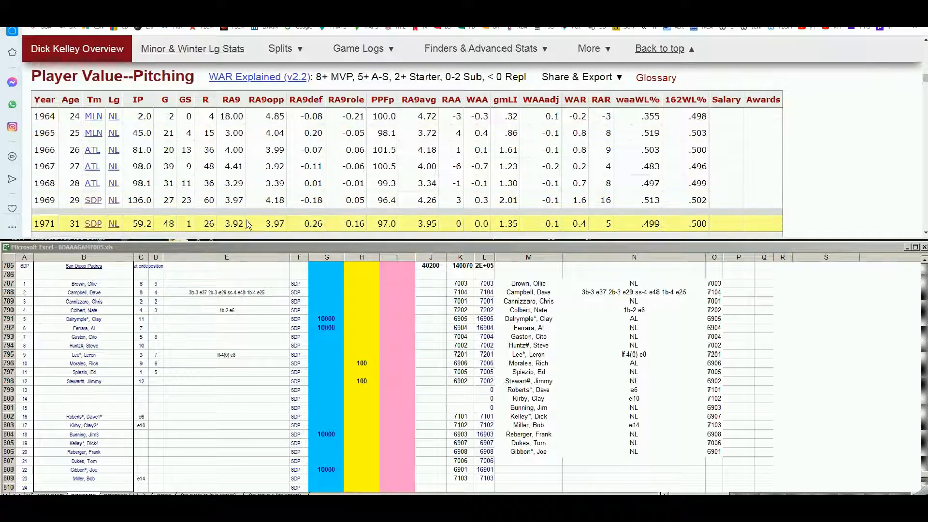
pyautogui.scroll(5, 720, 148)
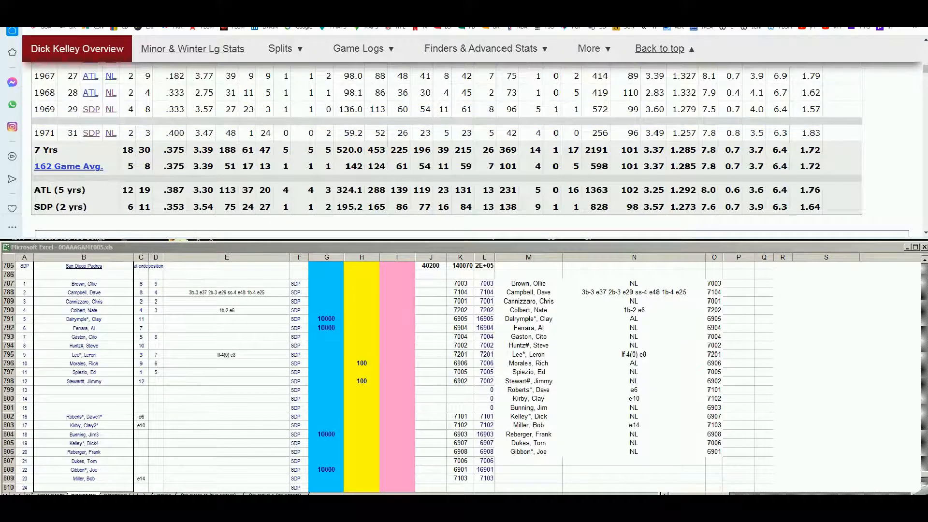
# - Go to the Strat-O-Matic Baseball Season Roster Page and open the 1971 (ORIGINAL) roster PDF
pyautogui.hotkey('ctrl', 'Tab')
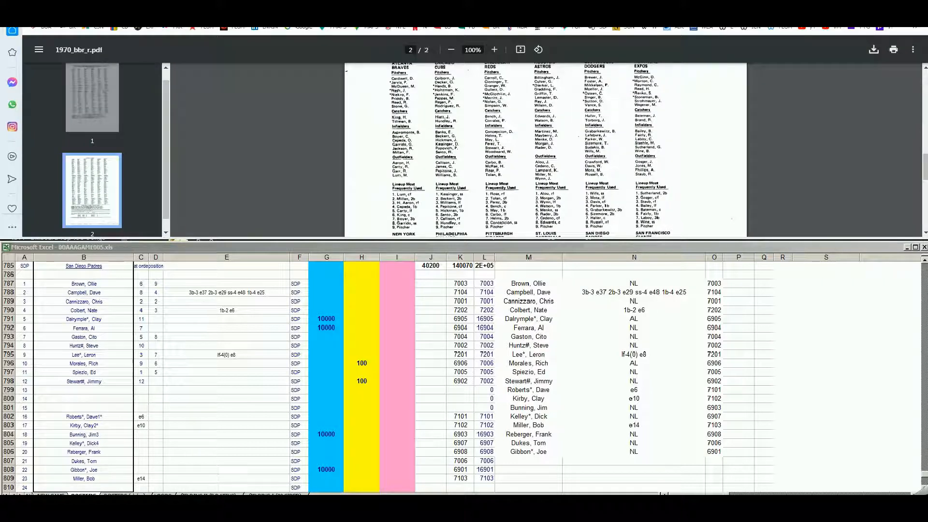
pyautogui.hotkey('ctrl', 'Tab')
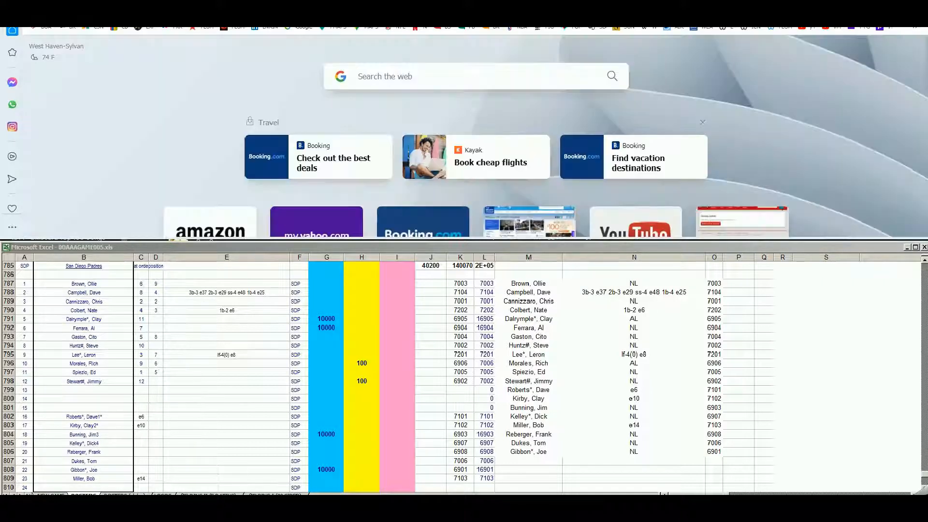
pyautogui.hotkey('ctrl', 'shift', 'Tab')
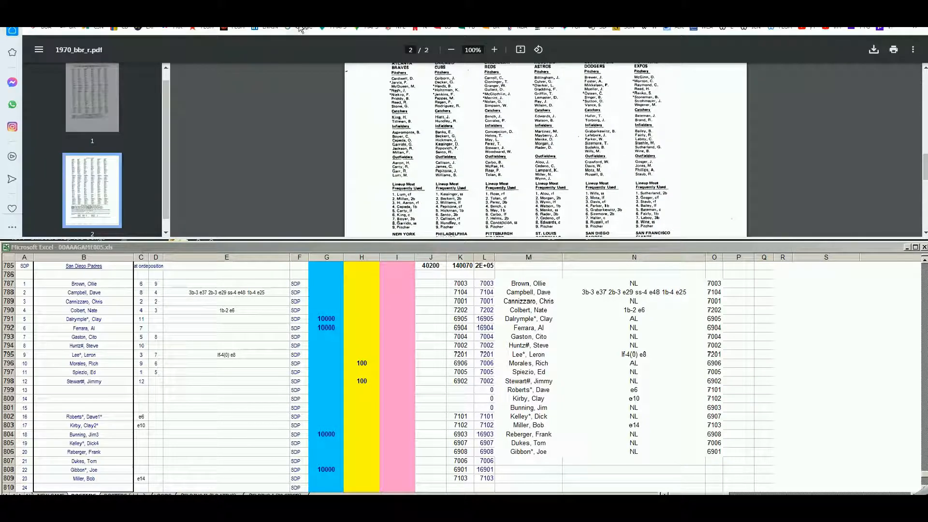
pyautogui.click(290, 9)
pyautogui.click(226, 145)
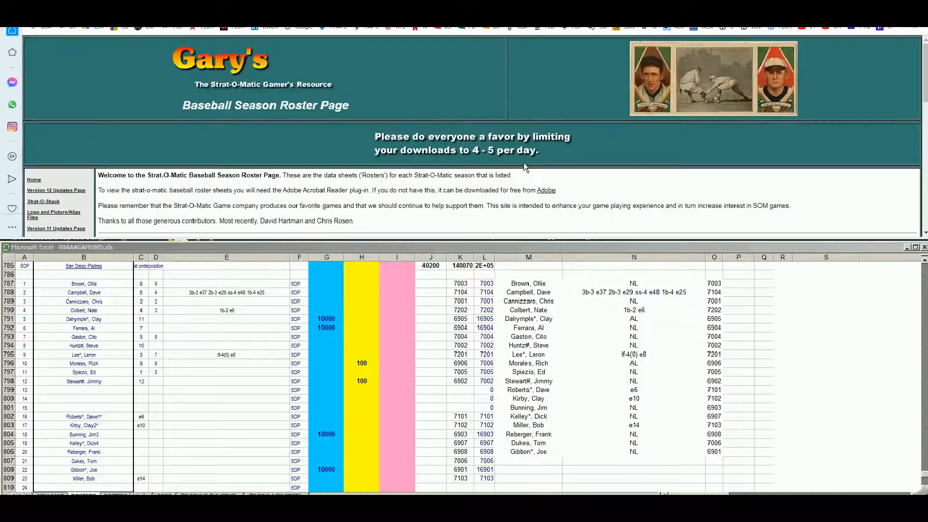
pyautogui.scroll(-3, 750, 128)
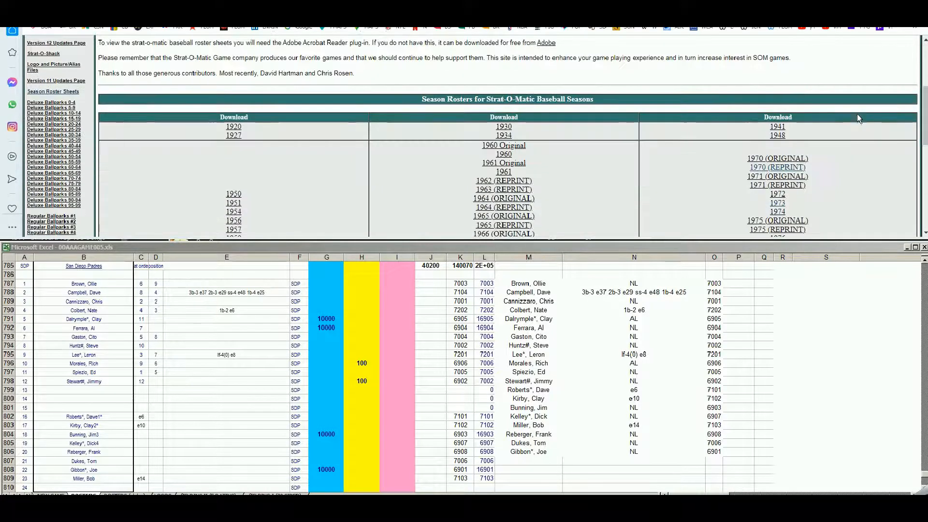
pyautogui.click(787, 180)
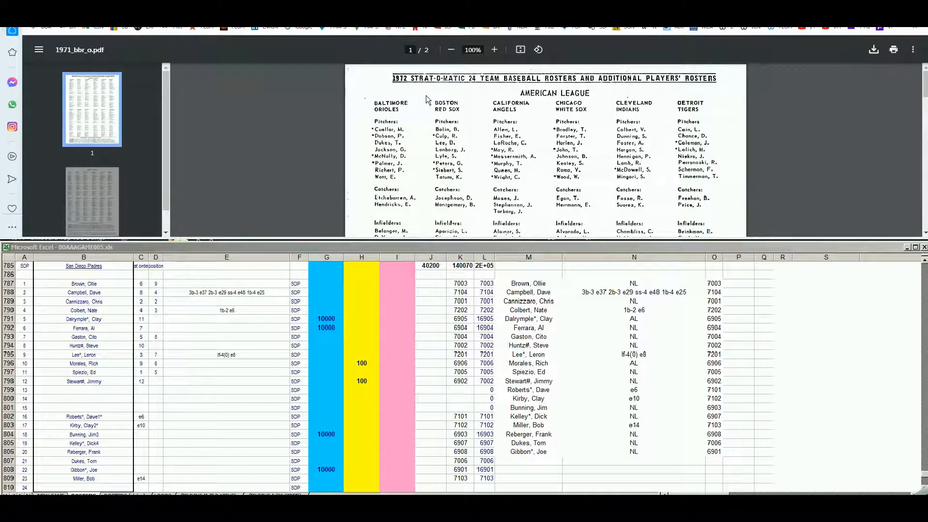
# - Check the San Diego Padres pitchers in the 1971 roster PDF and enter 10000 for Dick Kelley in blue column G
pyautogui.moveTo(924, 87); pyautogui.dragTo(924, 167)
pyautogui.scroll(-4, 734, 187)
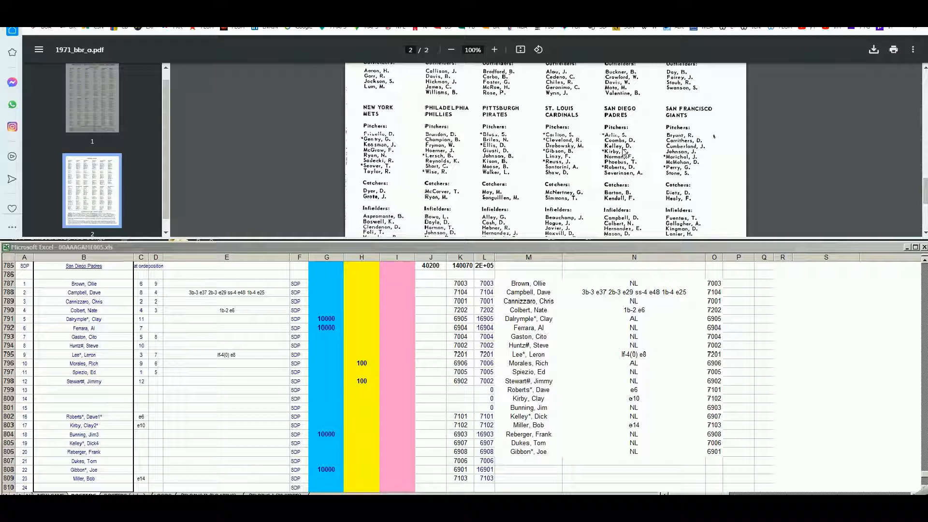
pyautogui.click(319, 461)
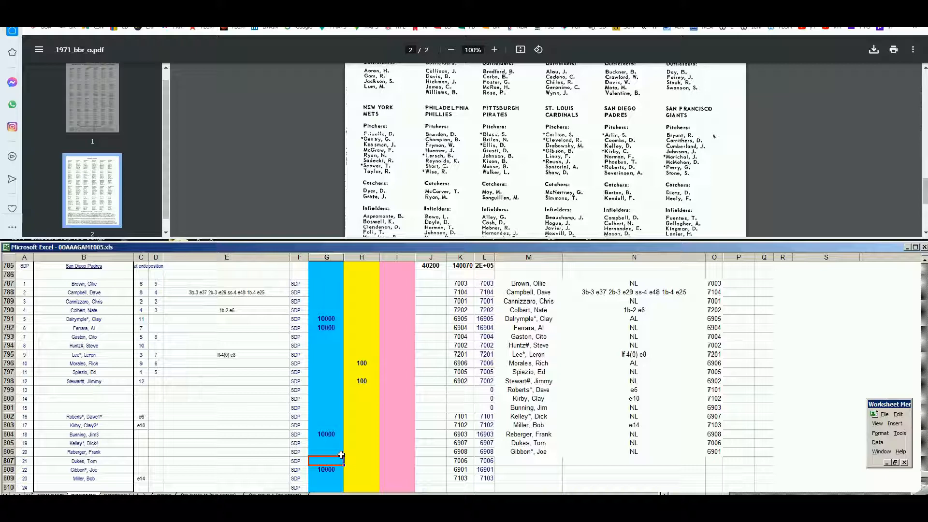
pyautogui.press('Up')
pyautogui.press('Up')
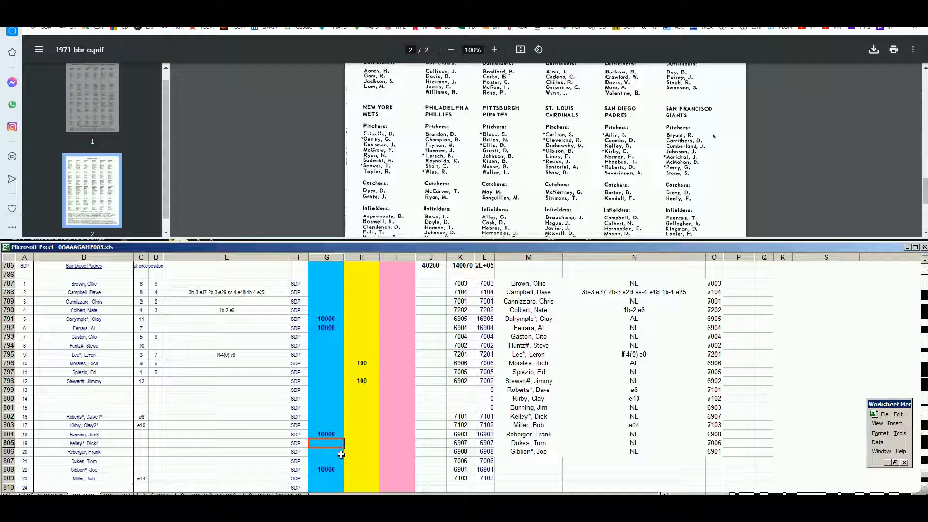
pyautogui.write('10000')
pyautogui.press('Return')
# - Search Baseball Reference for "reberger", open Frank Reberger's page and compare the ERA of his 1969 to 1971 seasons
pyautogui.click(531, 9)
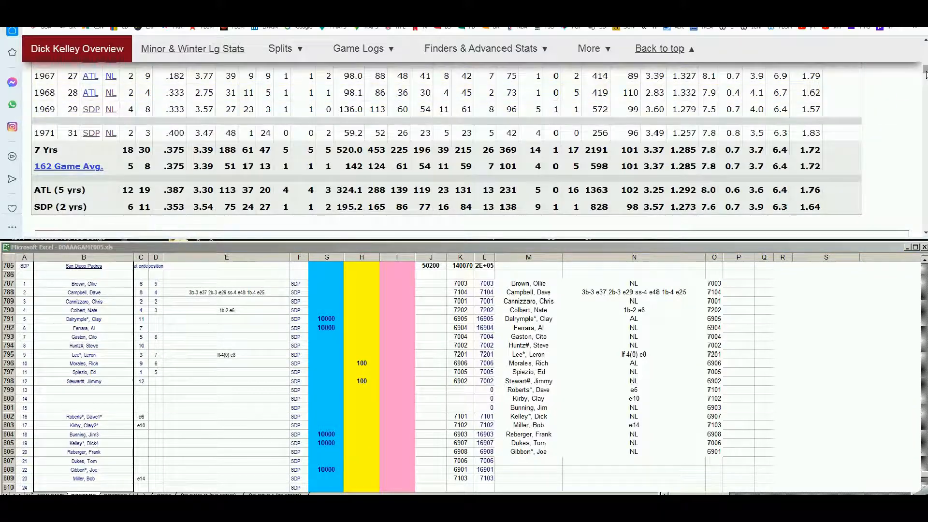
pyautogui.moveTo(925, 72); pyautogui.dragTo(926, 47)
pyautogui.click(613, 74)
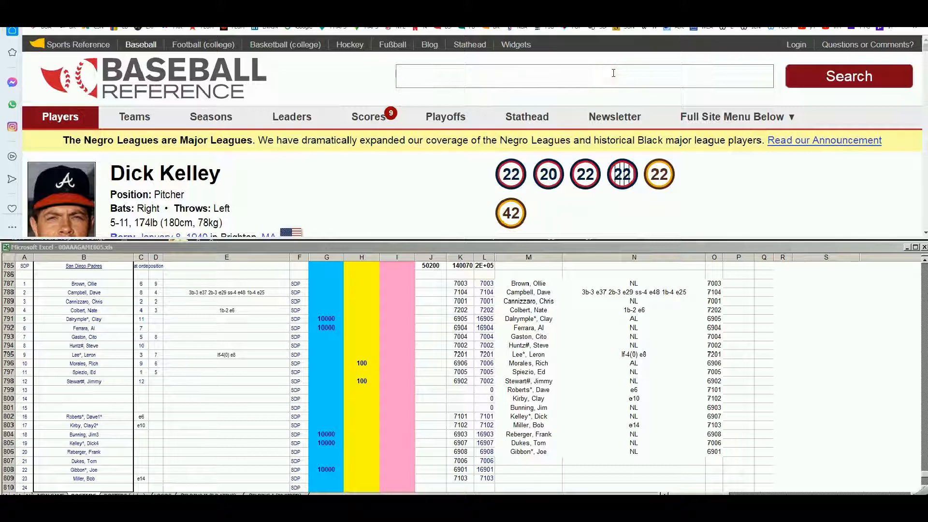
pyautogui.write('reberger')
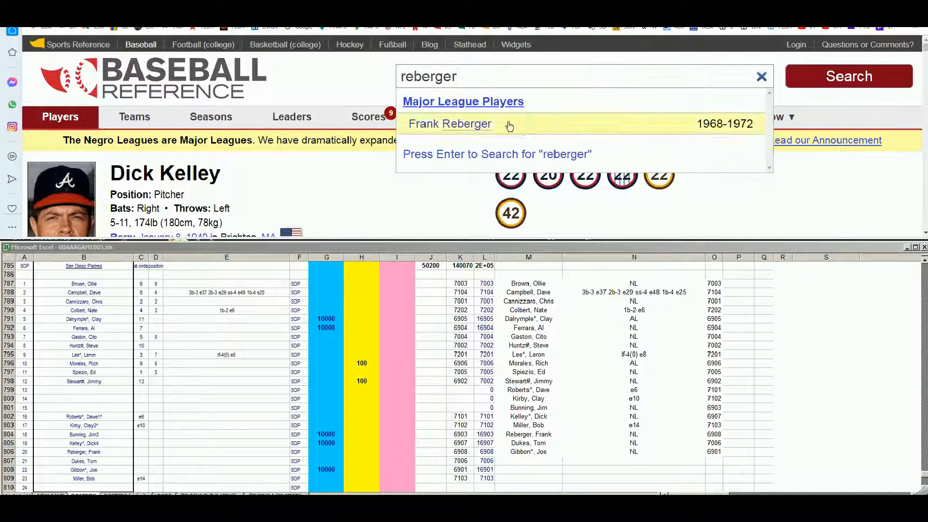
pyautogui.click(485, 127)
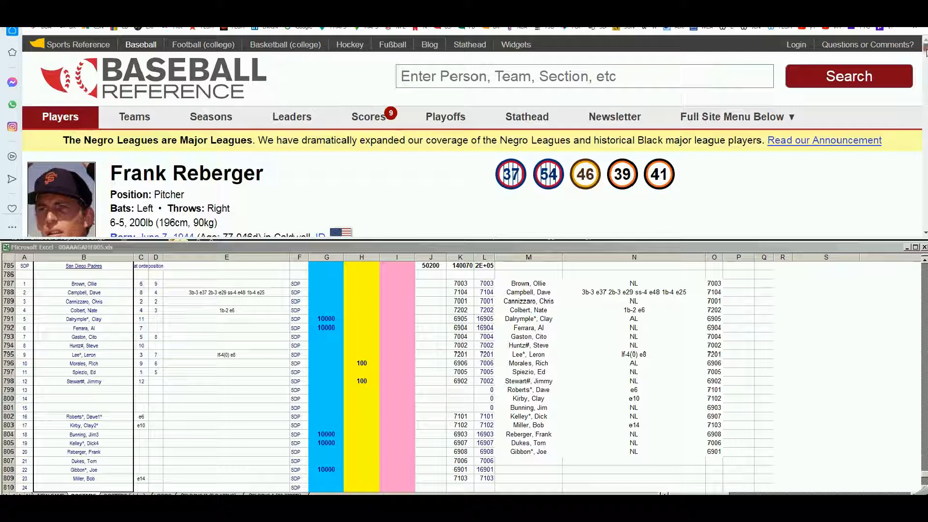
pyautogui.moveTo(925, 51); pyautogui.dragTo(925, 57)
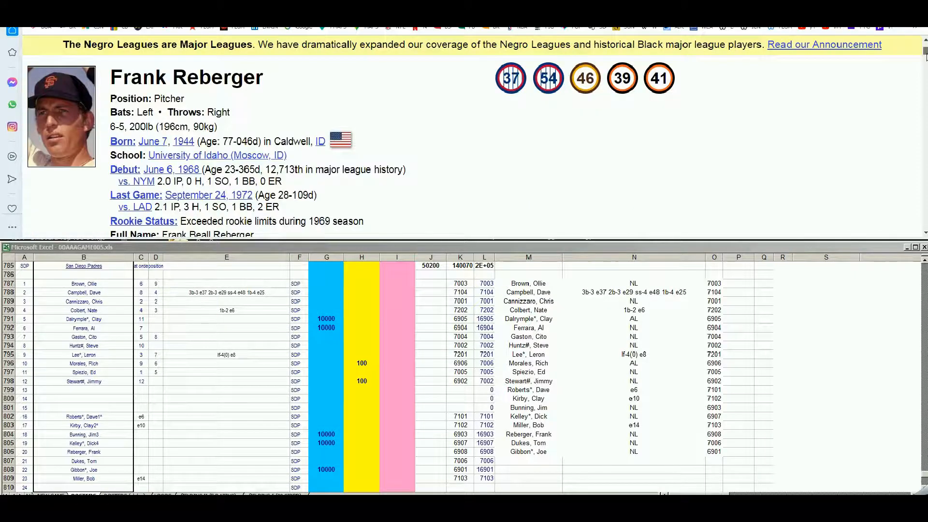
pyautogui.scroll(-10, 398, 169)
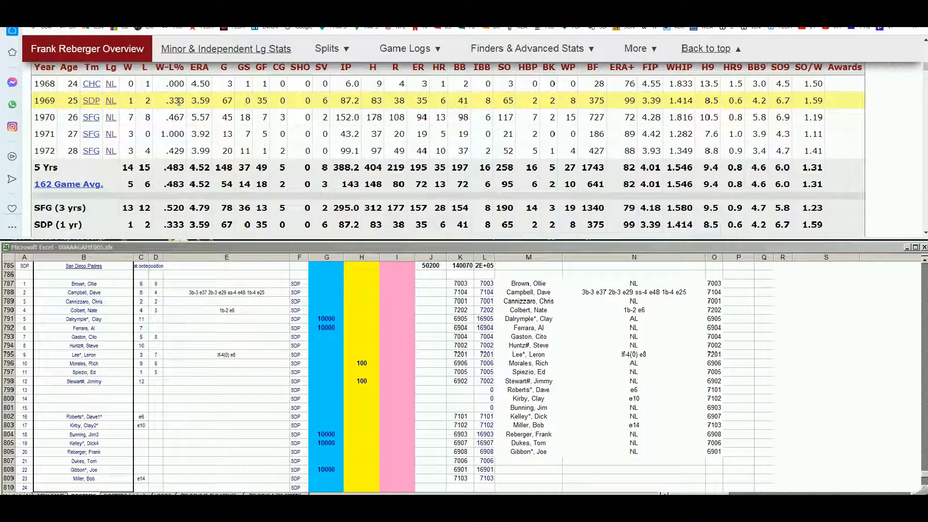
pyautogui.moveTo(193, 104)
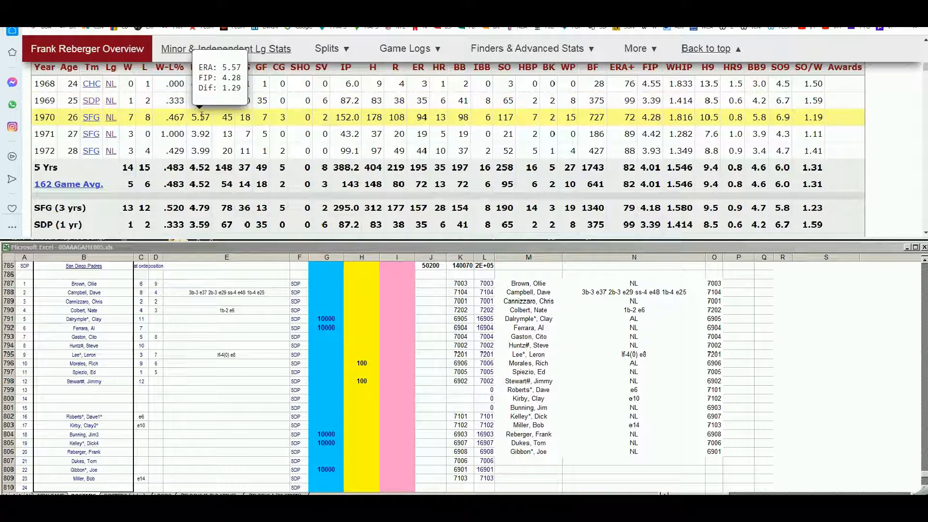
pyautogui.moveTo(203, 130)
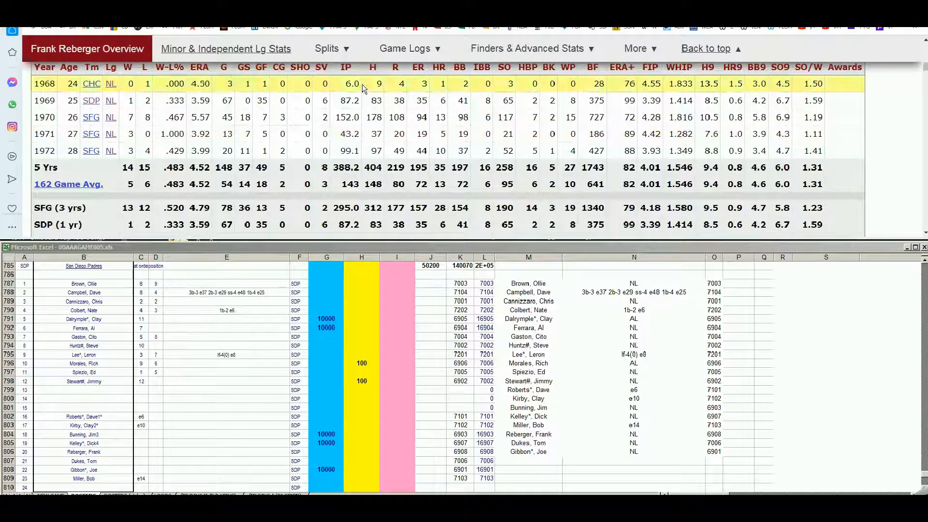
# - Check the Padres and Giants pitchers and the additional National League players in the 1971 roster PDF for Reberger, and return to his statistics
pyautogui.click(440, 5)
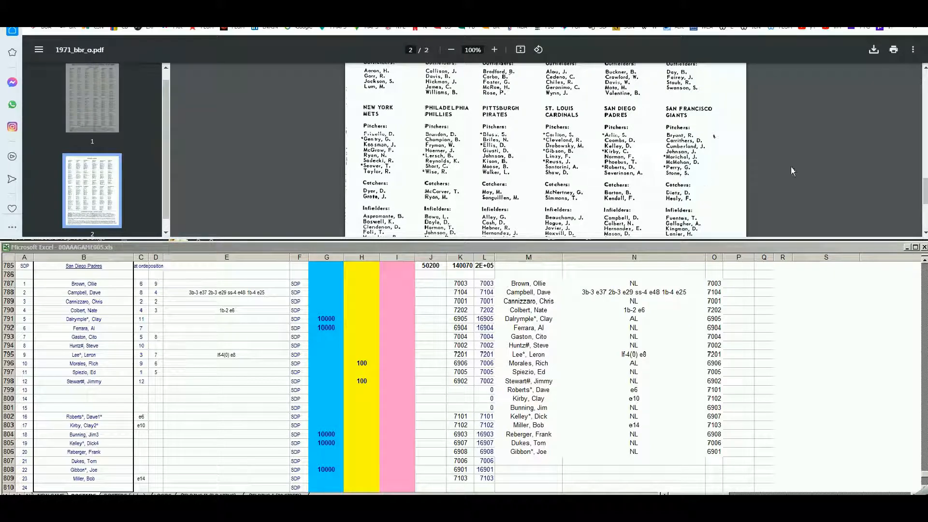
pyautogui.click(925, 234)
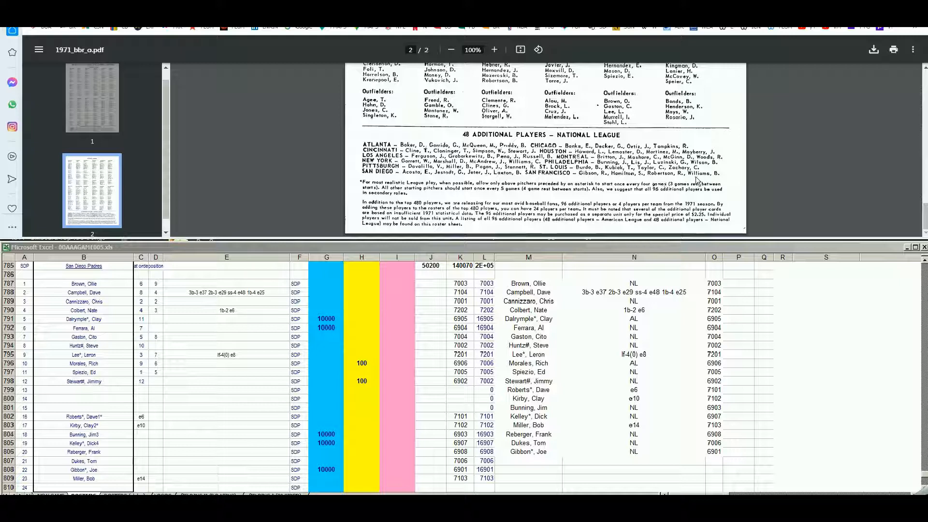
pyautogui.click(144, 19)
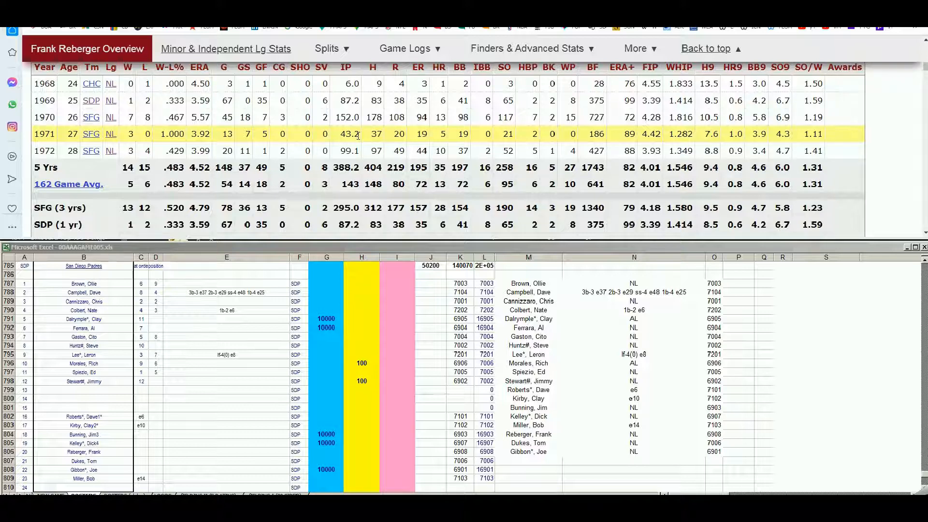
# - Enter 1 for Frank Reberger in the pink column I of the Padres roster sheet
pyautogui.click(354, 453)
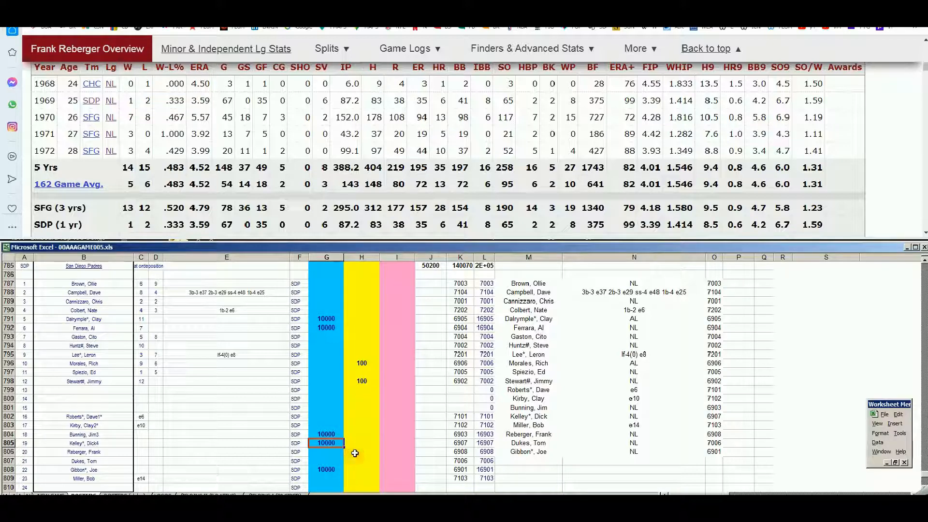
pyautogui.press('Right')
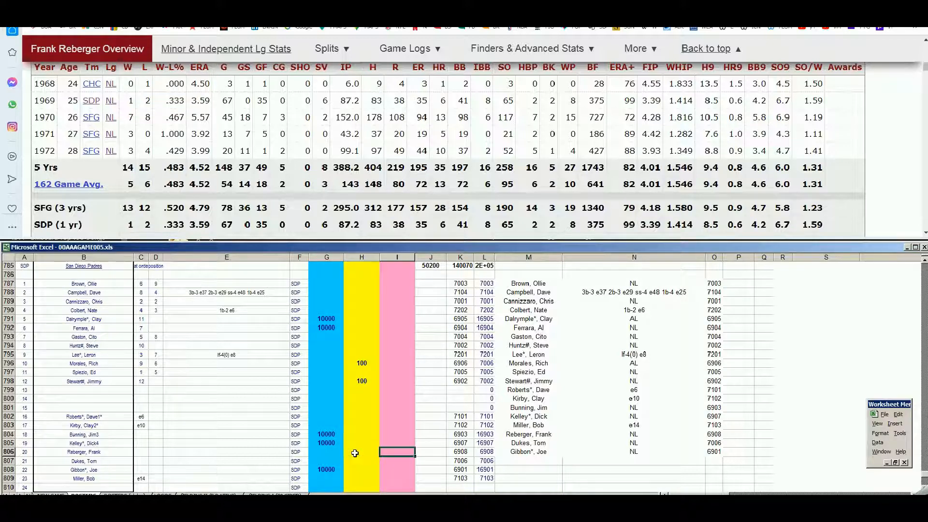
pyautogui.write('1')
pyautogui.press('Return')
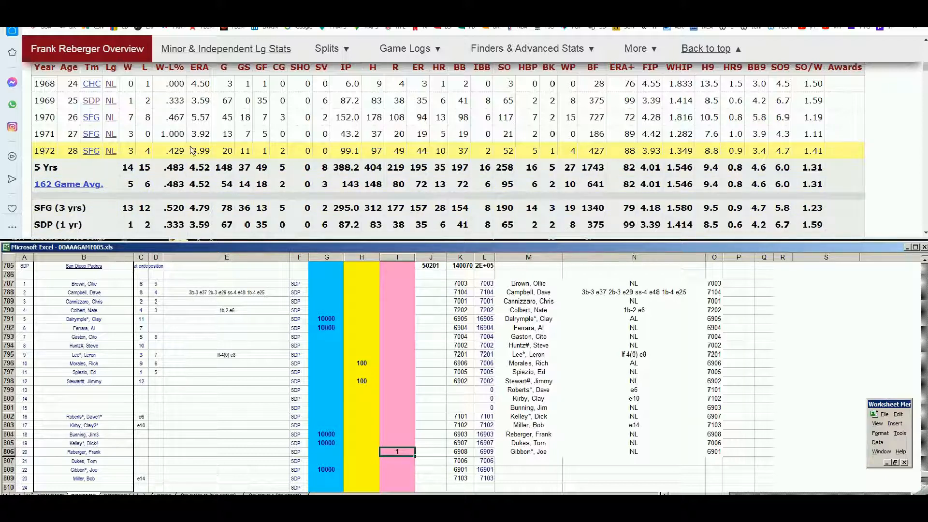
# - Review the Padres adjustment entries in blue column G and Reberger's entry in pink column I
pyautogui.moveTo(207, 151)
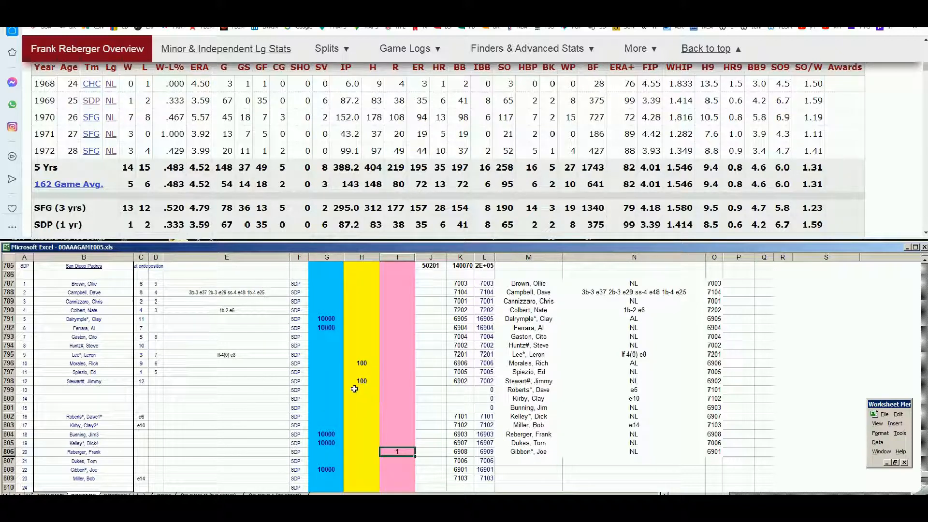
pyautogui.click(337, 397)
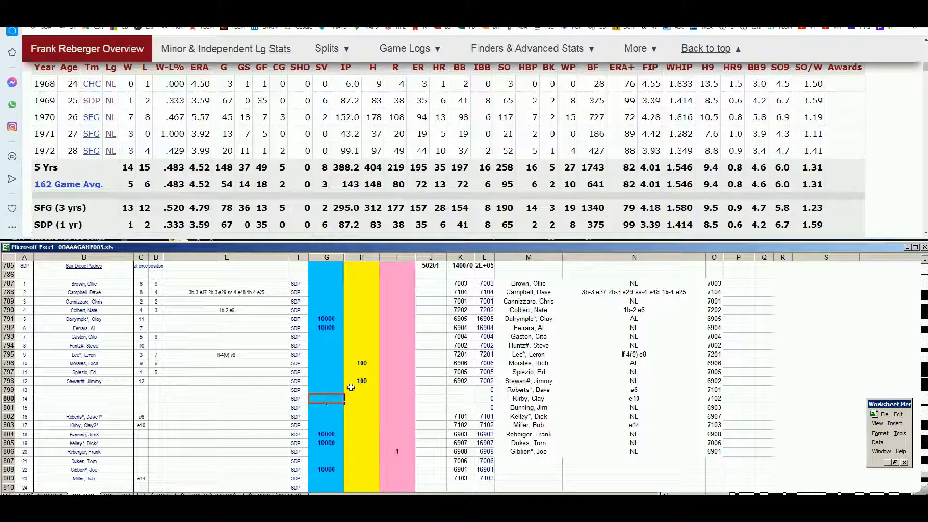
pyautogui.click(399, 451)
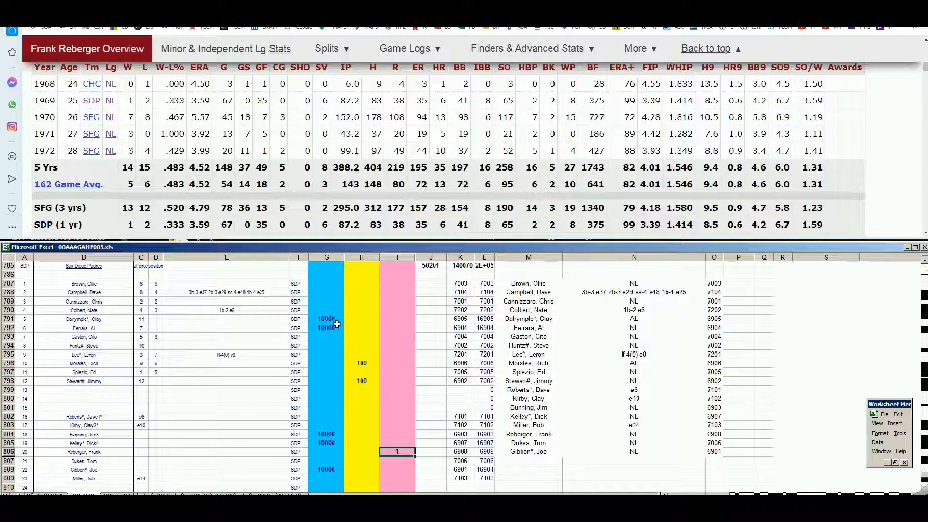
pyautogui.click(317, 320)
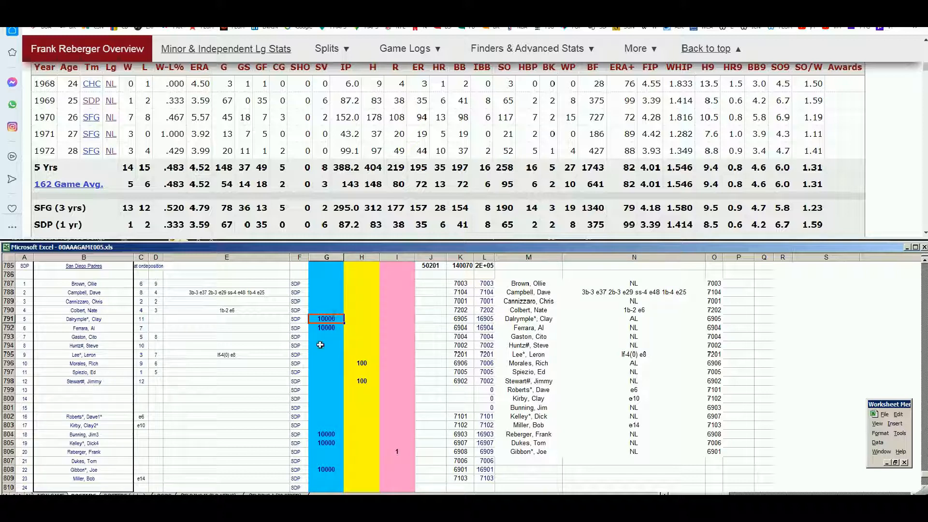
pyautogui.click(330, 434)
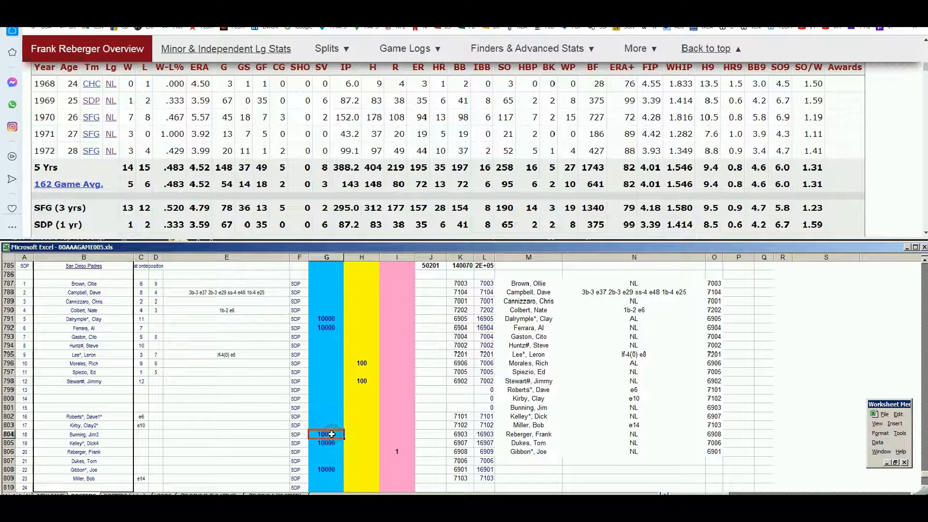
pyautogui.click(333, 445)
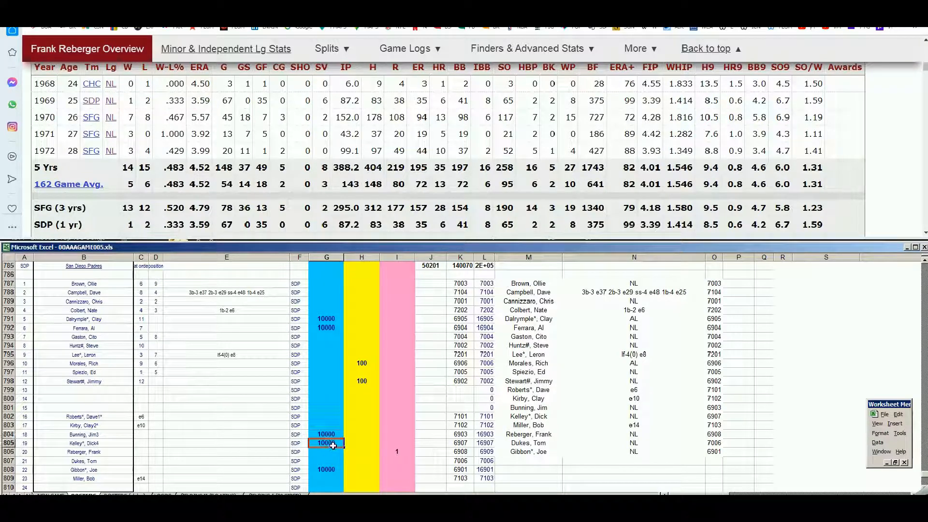
pyautogui.click(332, 471)
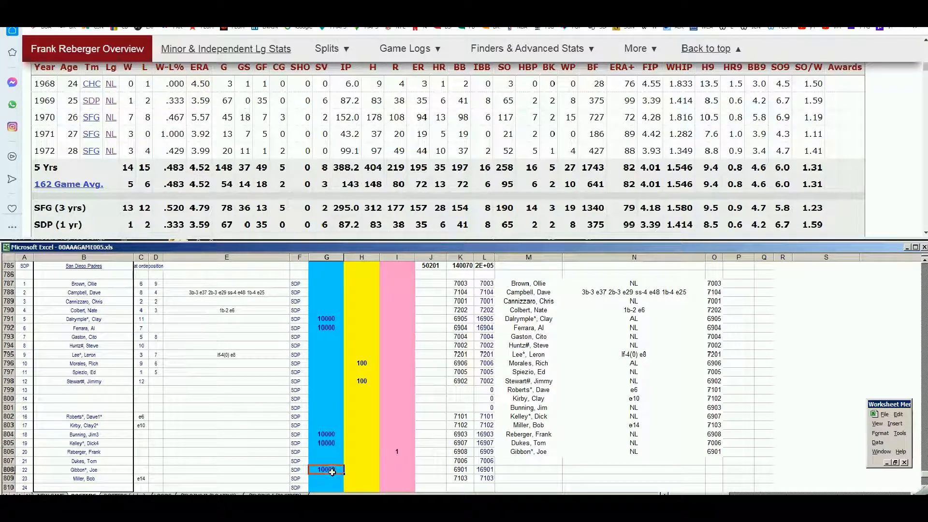
pyautogui.click(327, 356)
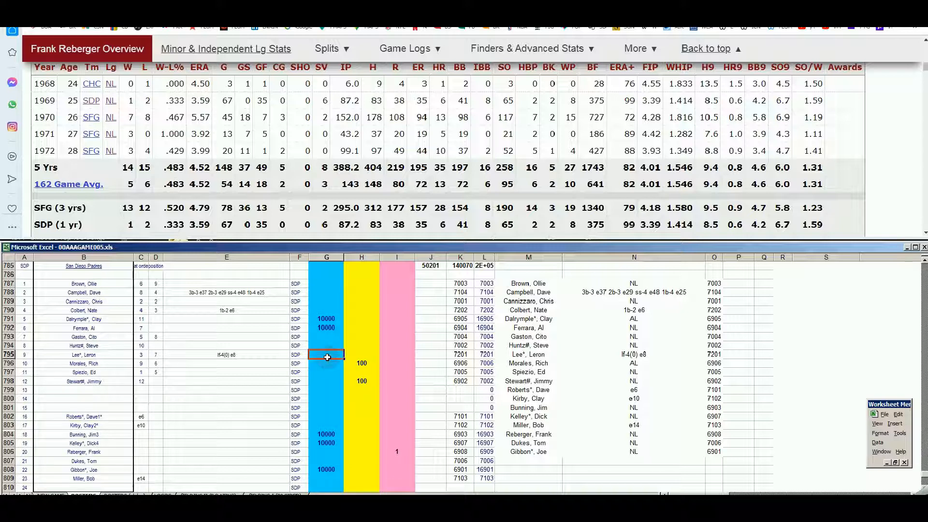